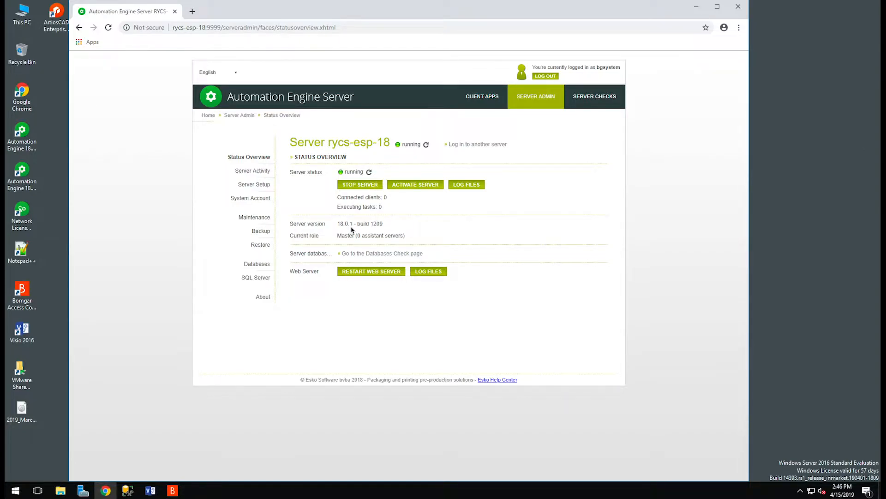
- Review the Automation Engine server's maintenance schedule and its backup schedule and history
left_click(258, 219)
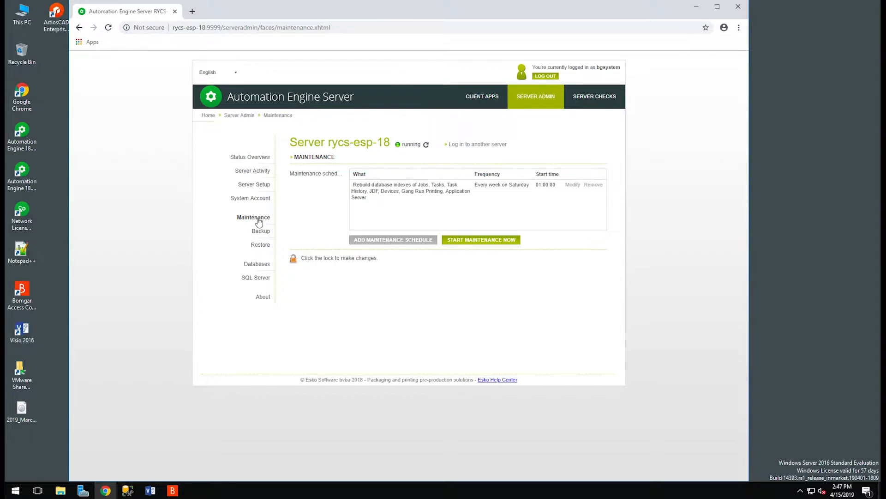
left_click(266, 232)
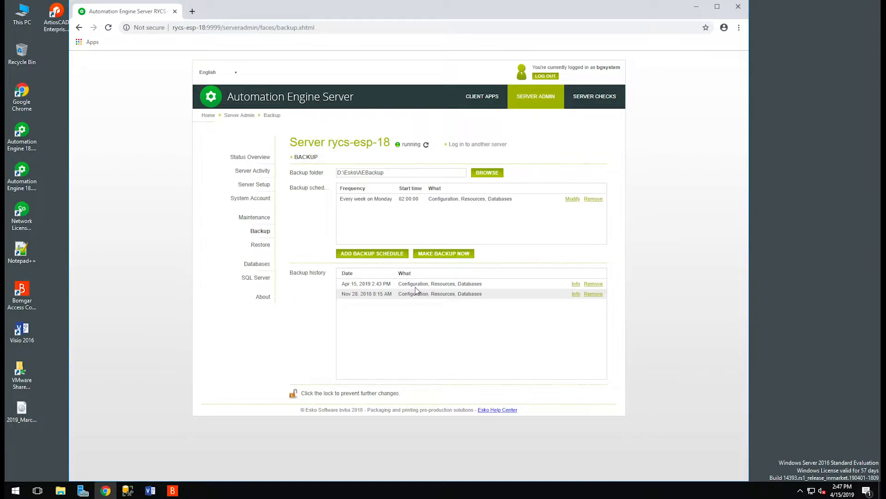
- Go to esko.com and open the Automation Engine 18.1 System Requirements - Server article
left_click(181, 29)
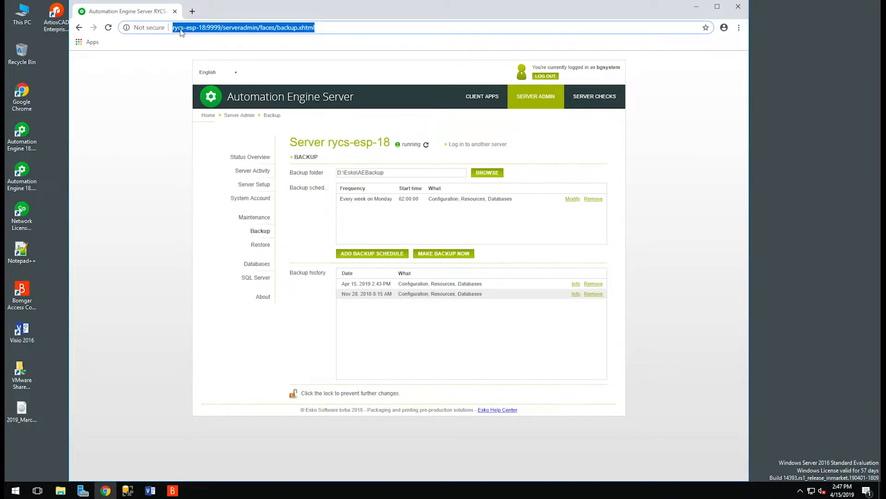
type("esko.com")
key("Return")
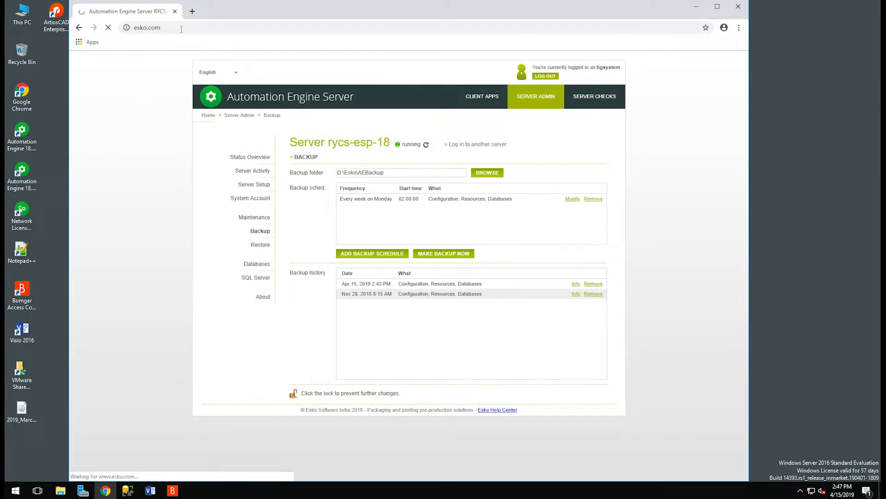
mouse_move(593, 78)
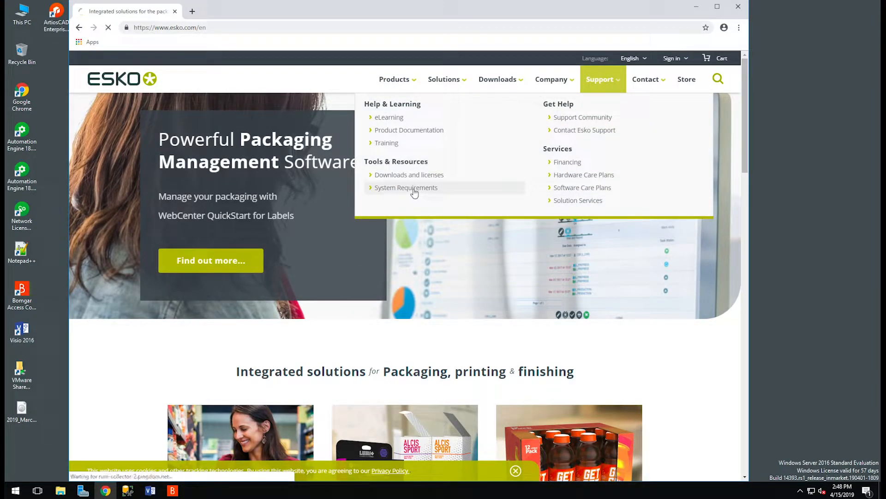
left_click(442, 187)
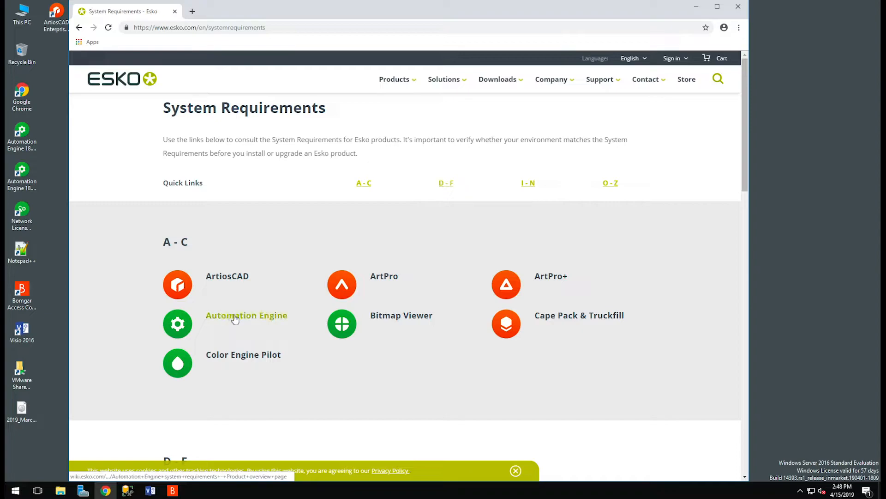
left_click(233, 318)
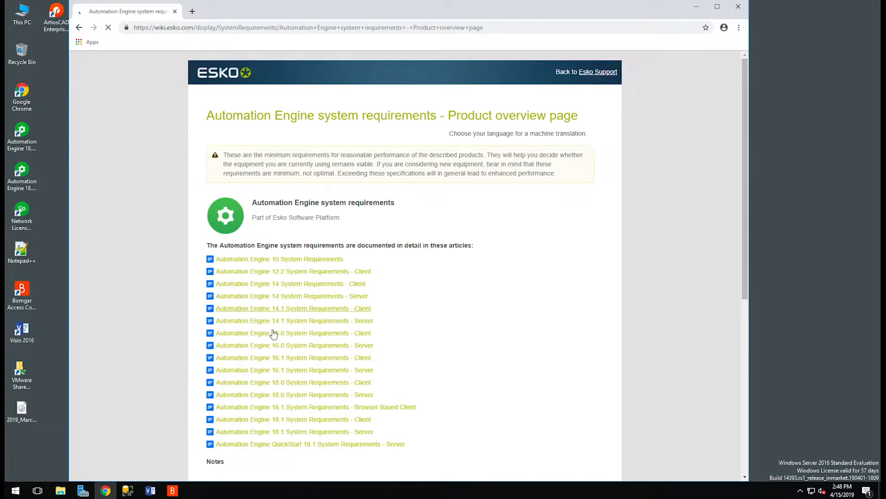
left_click(323, 434)
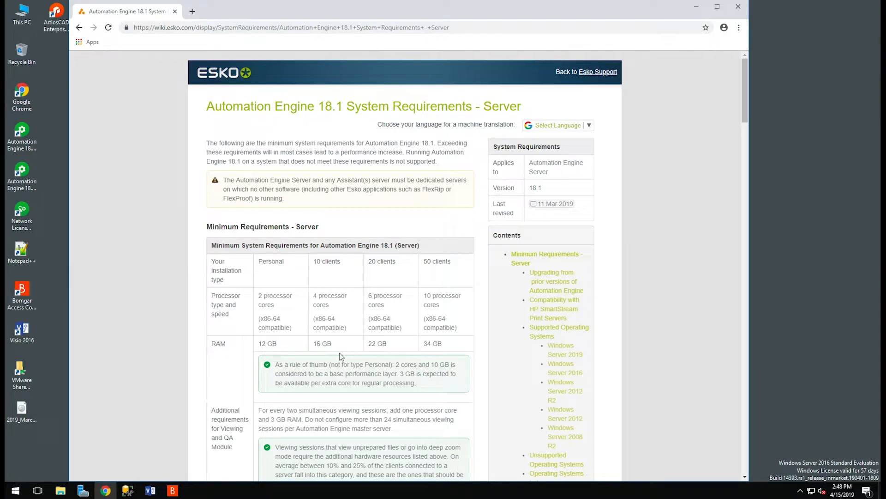
- Show the desktop and mount the March 2019 Automation Engine disc image to view its contents
key("super+d")
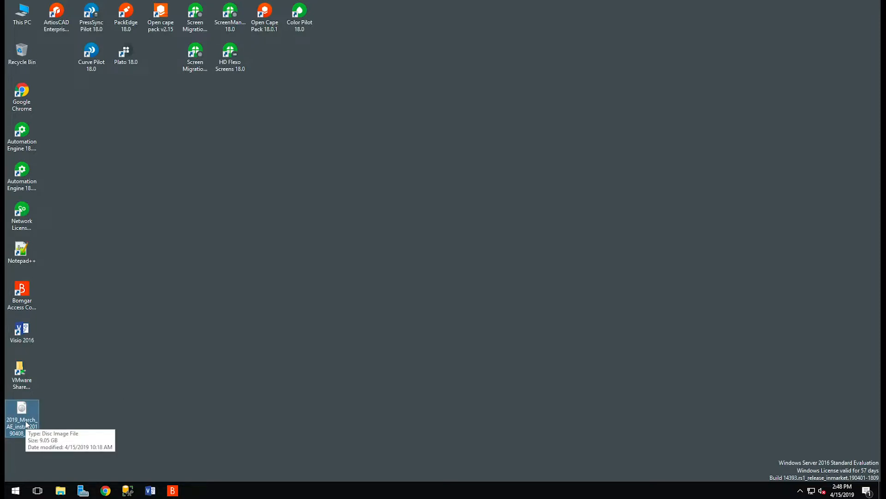
left_click(26, 424)
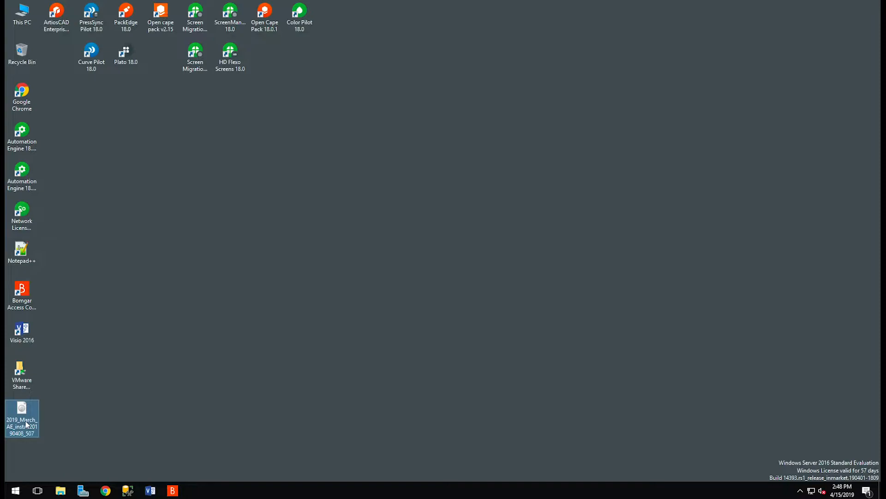
left_click(24, 408)
double_click(24, 409)
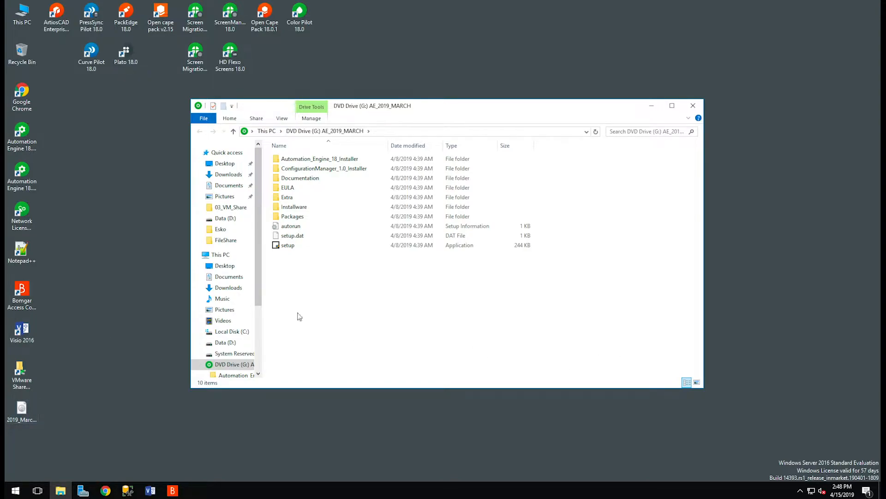
- Run the setup application from the AE_2019_MARCH drive as administrator and allow it to make changes
left_click(289, 246)
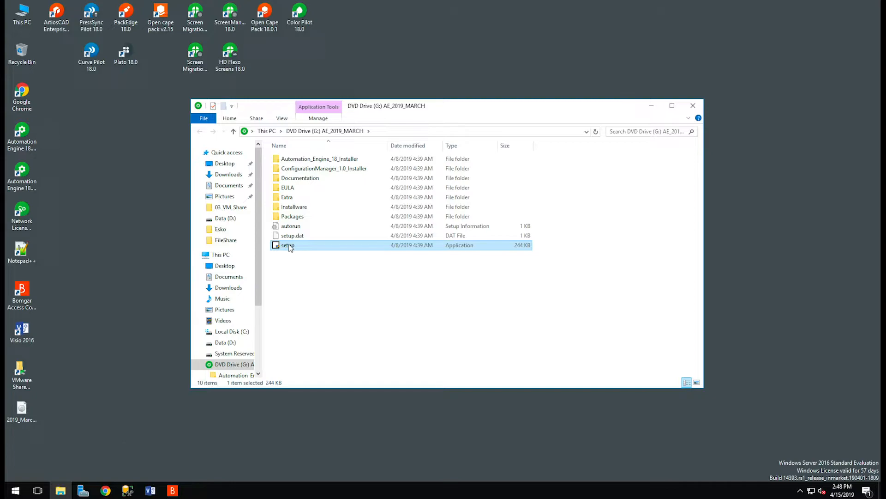
right_click(289, 246)
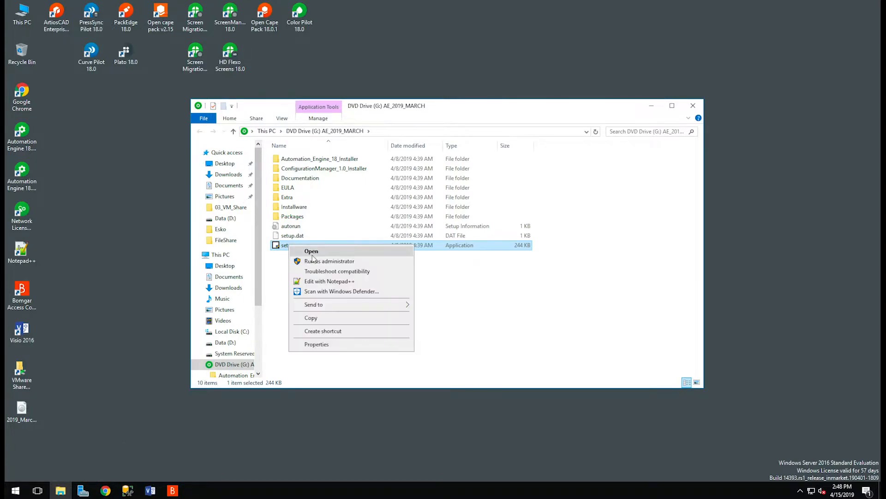
left_click(313, 260)
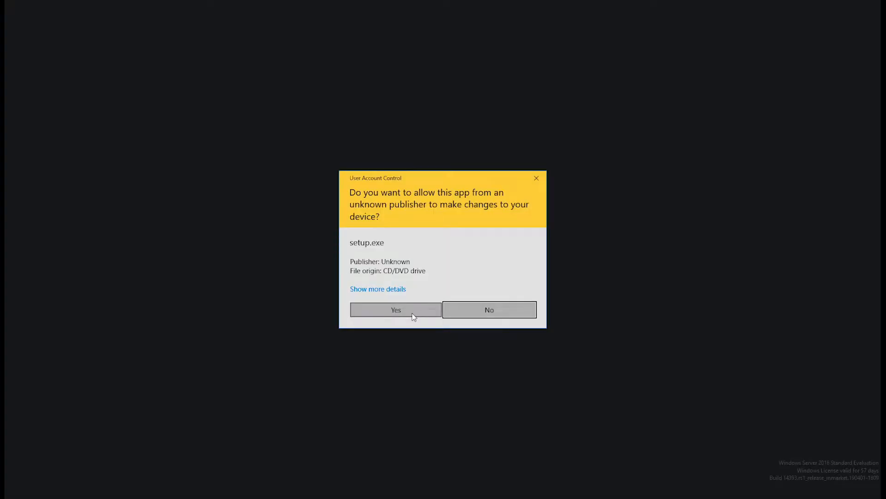
left_click(414, 317)
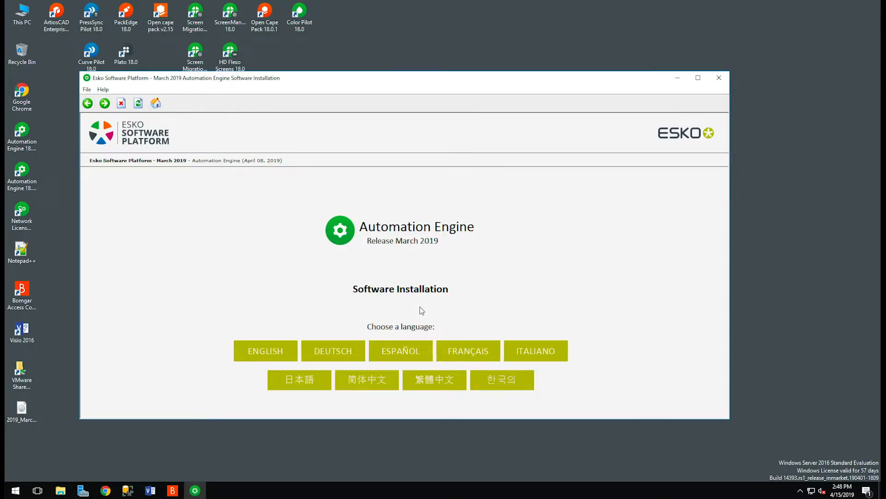
- Maximize the installer, choose English as its language and proceed to the installation options
left_click(698, 78)
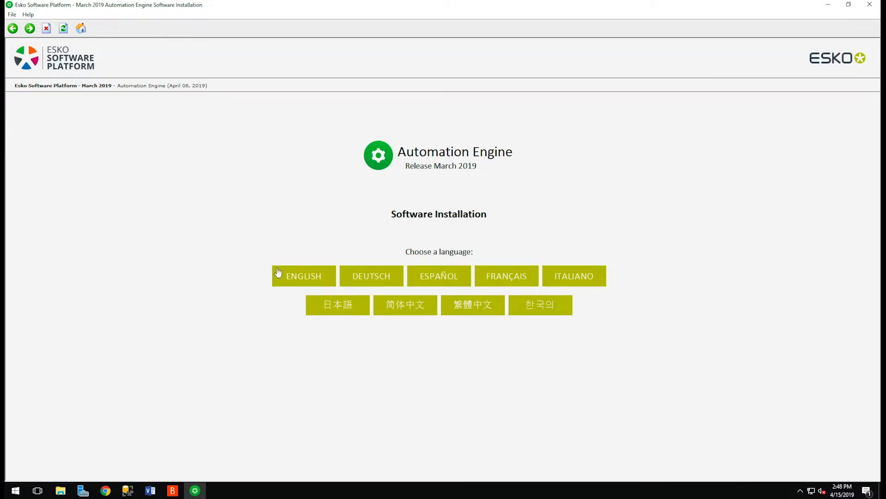
left_click(306, 276)
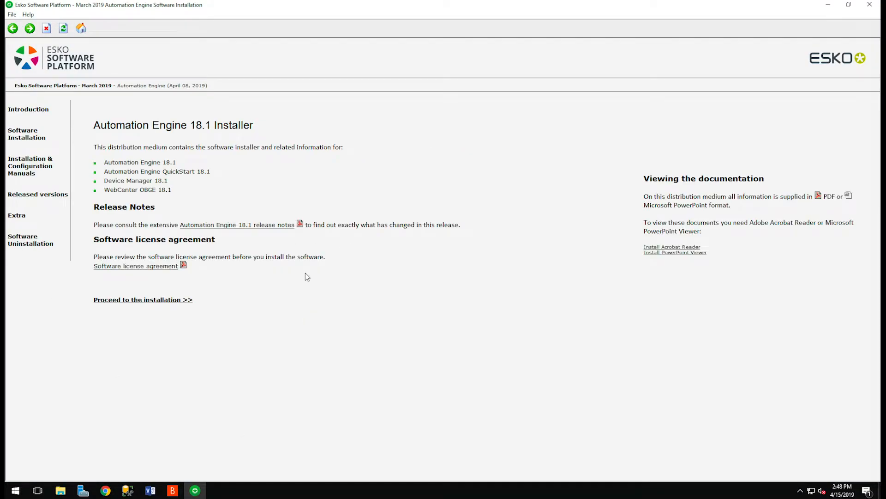
left_click(159, 300)
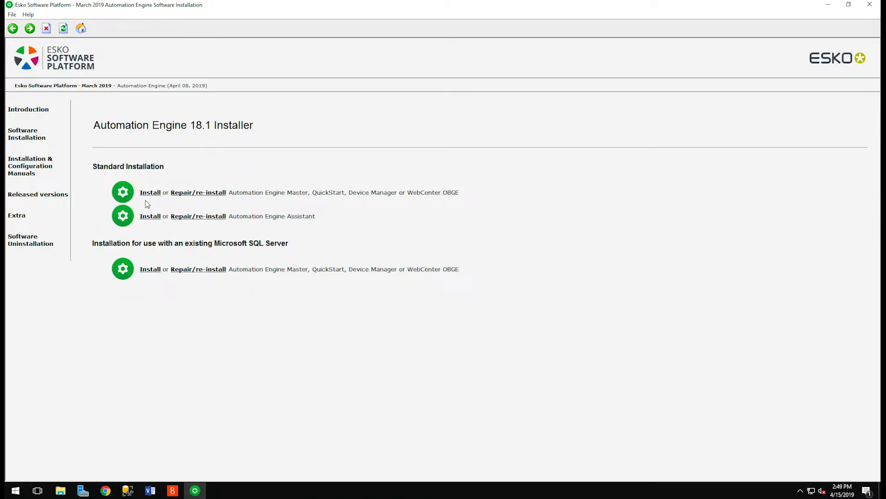
- Choose the standard installation of Automation Engine Master, run the System Readiness Check, and close the check when it finishes
left_click(463, 194)
left_click_drag(462, 194, 298, 199)
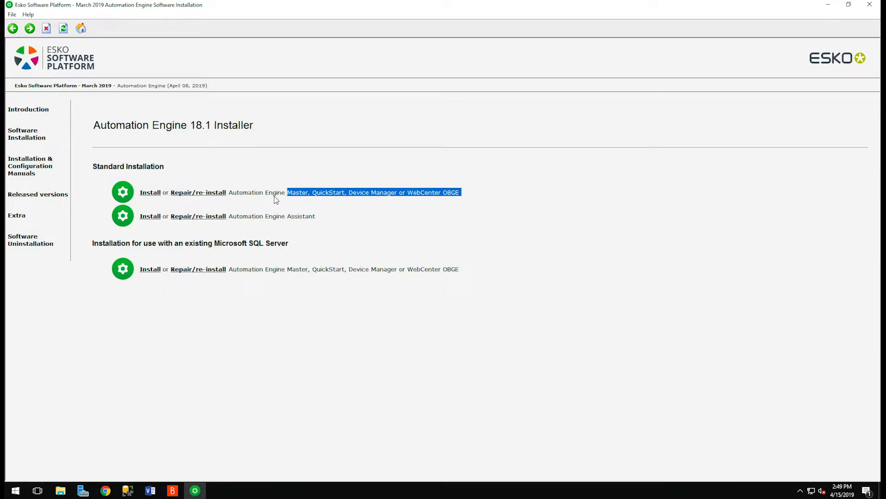
left_click(149, 193)
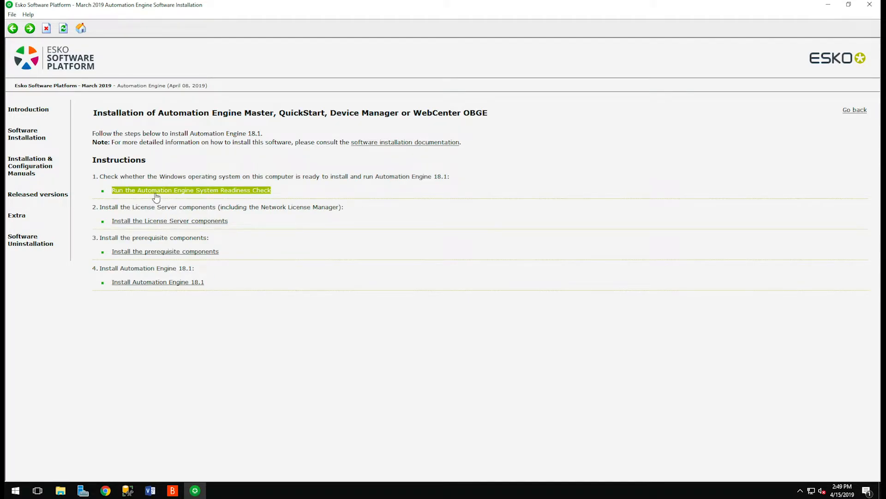
left_click(156, 193)
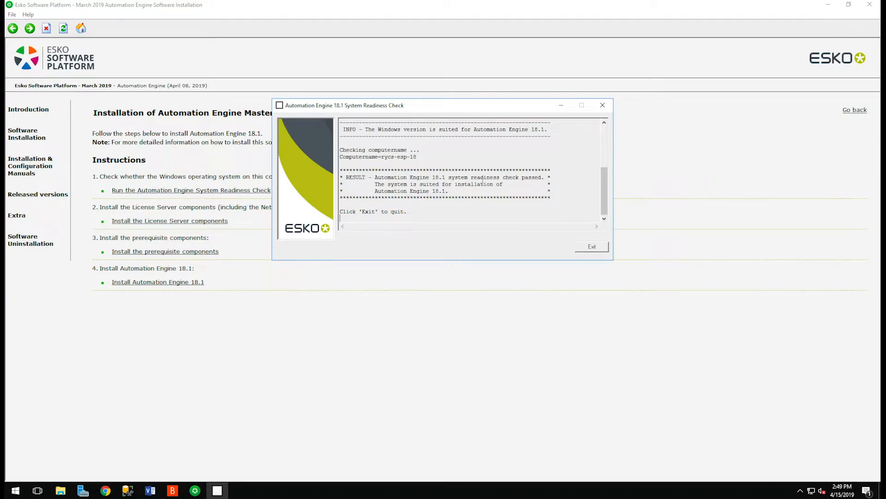
left_click(587, 247)
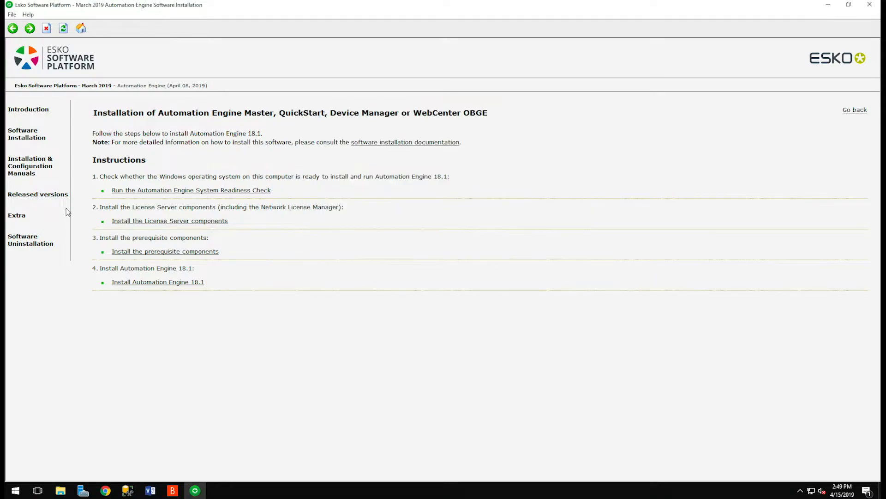
- Update the Network License Manager component to 18.1.0, allowing the running License Server and Esko Server services to be stopped
left_click(134, 221)
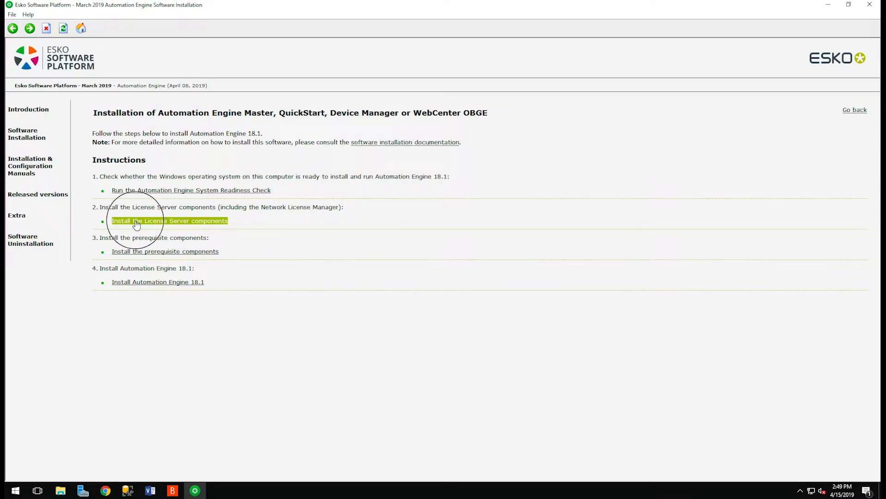
left_click(194, 199)
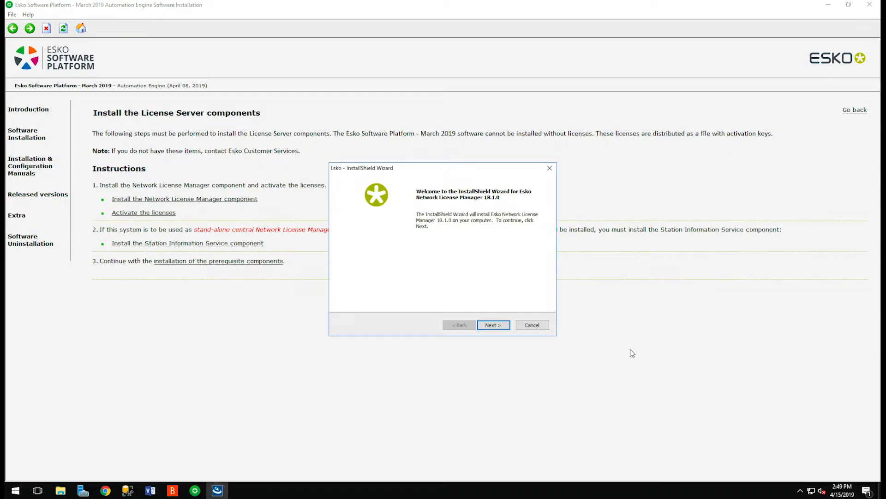
left_click(508, 325)
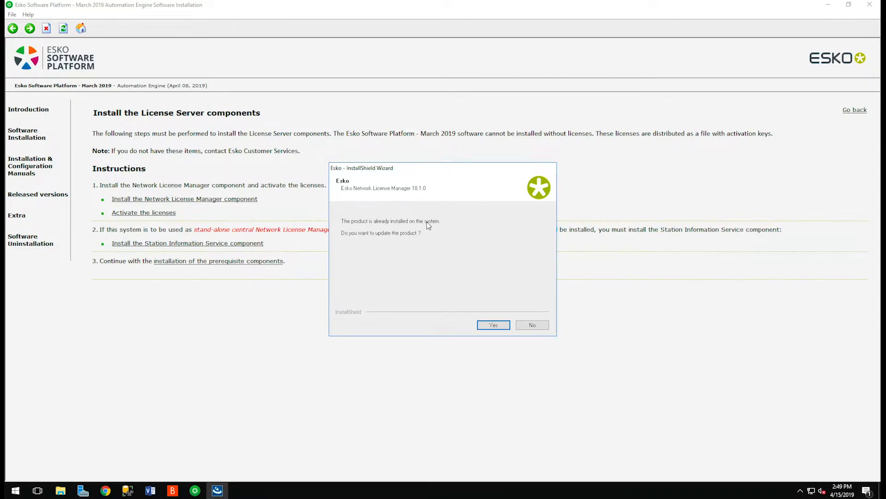
left_click(495, 327)
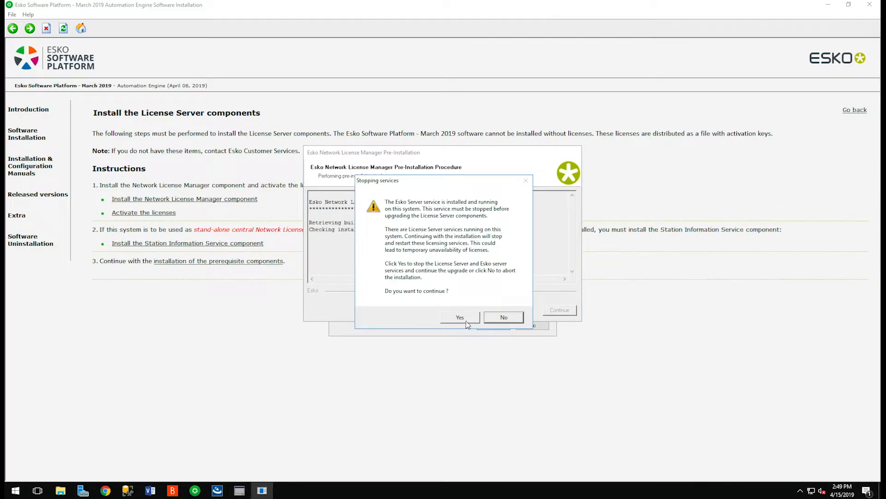
left_click(466, 319)
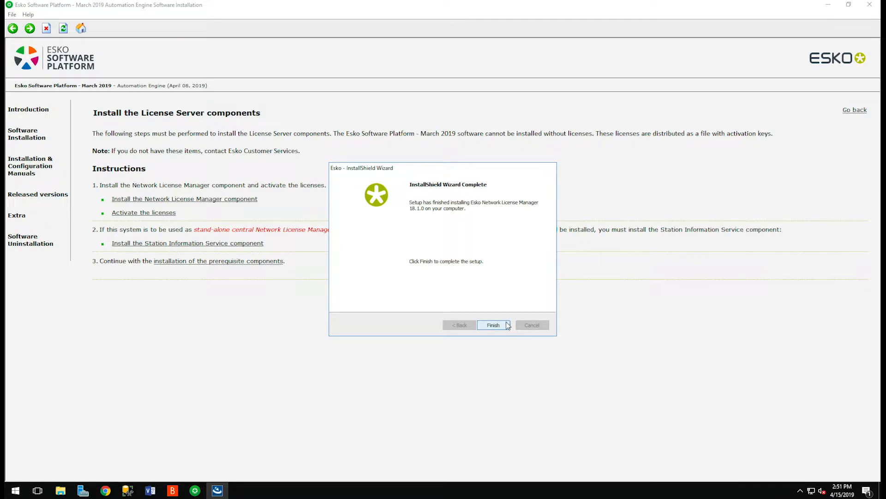
left_click(508, 326)
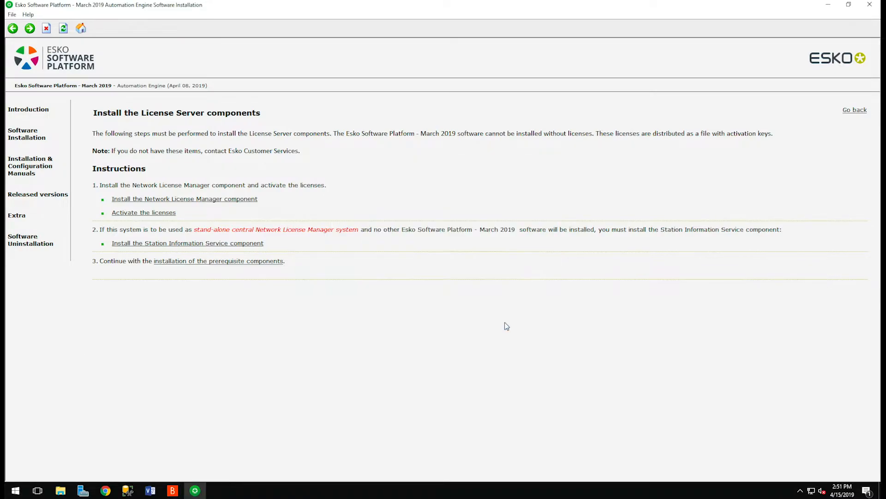
- View the license activation instructions and return to the License Server components page
left_click(142, 214)
left_click(13, 28)
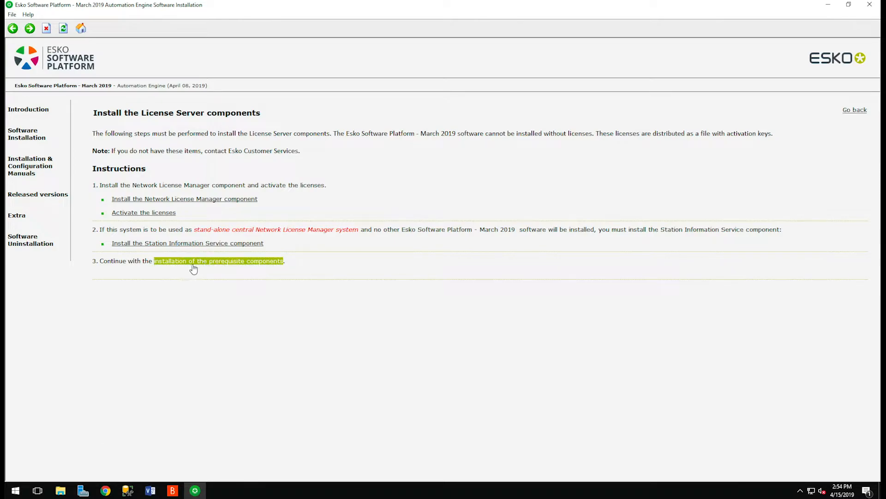
- Start the Automation Engine 18.1 prerequisite components installation and install the CAD-X Standard Edition component
left_click(210, 262)
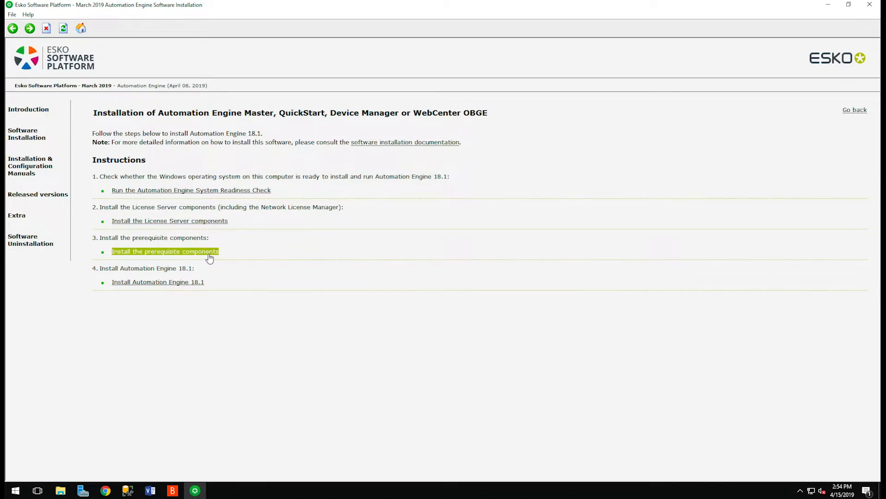
left_click(209, 254)
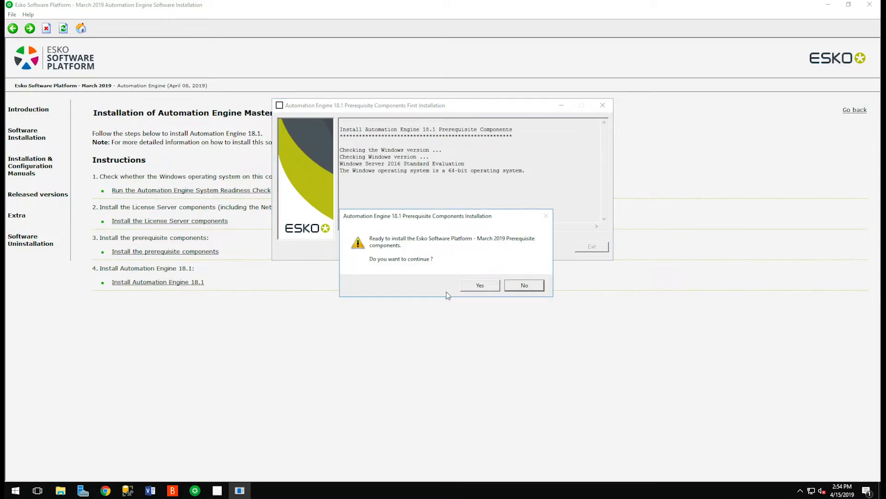
left_click(471, 286)
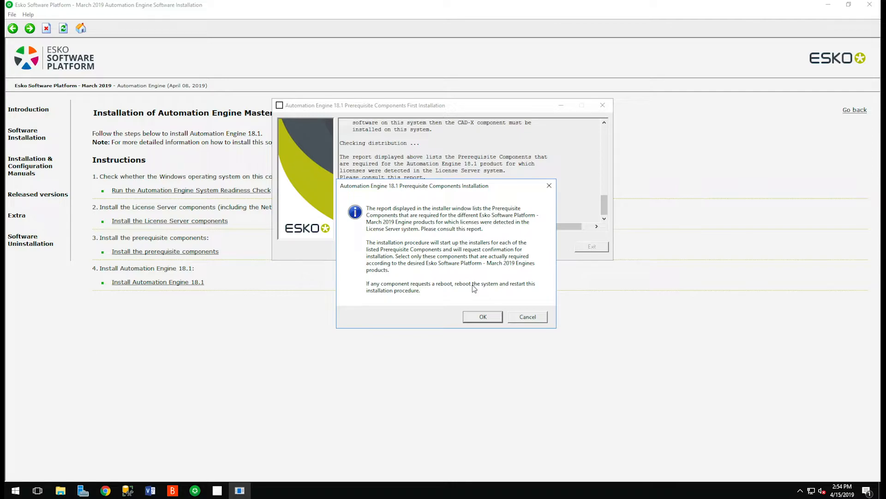
left_click(482, 317)
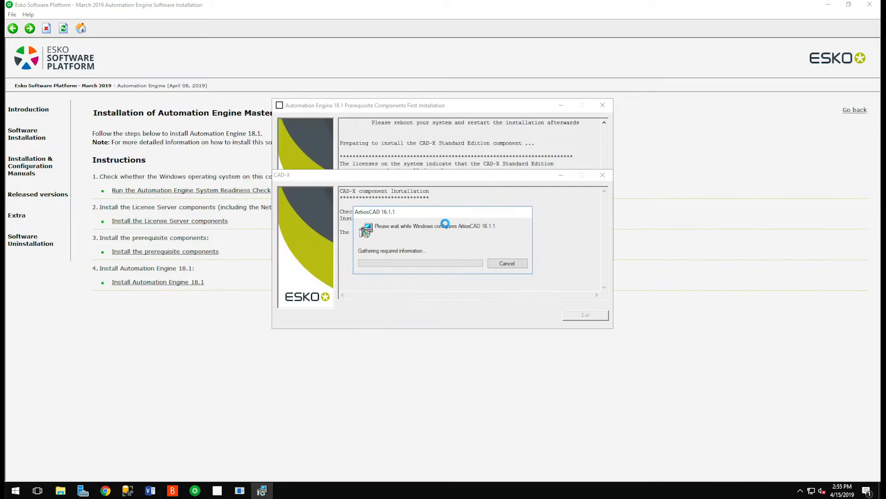
left_click(455, 266)
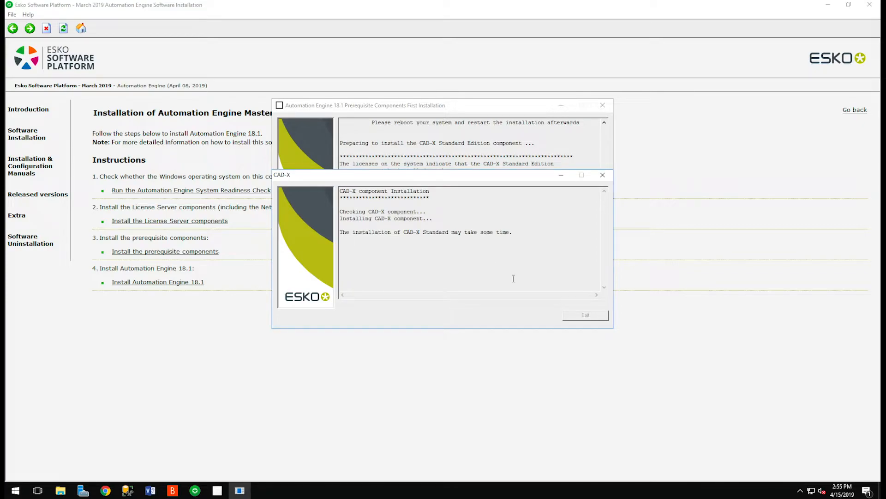
left_click(589, 314)
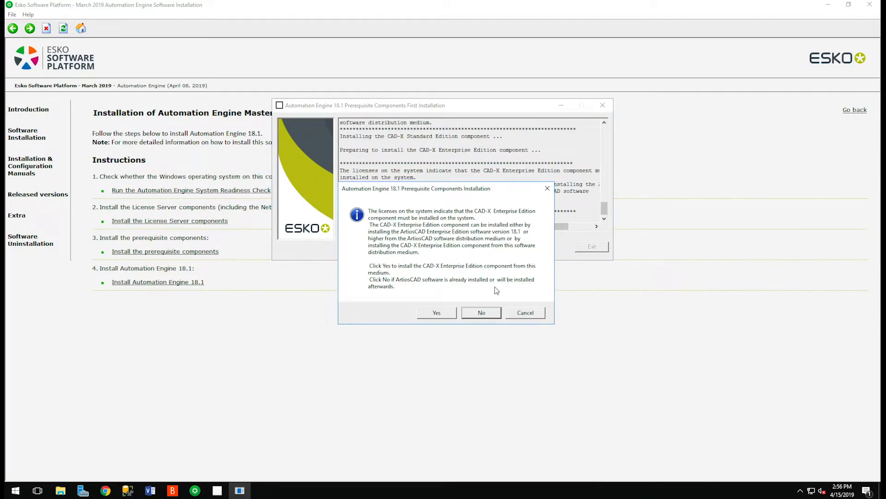
- Install the CAD-X Enterprise Edition component from this medium into D:\Esko\Artios and exit the prerequisite components installation
left_click(437, 313)
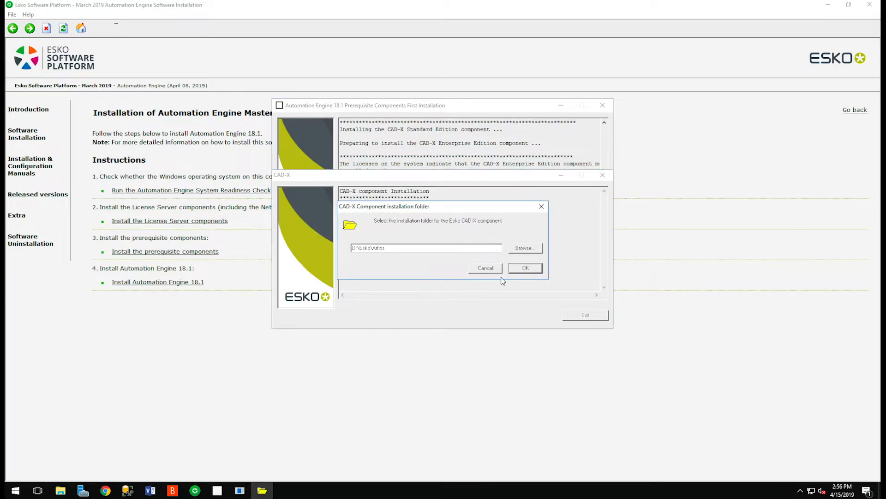
left_click(524, 265)
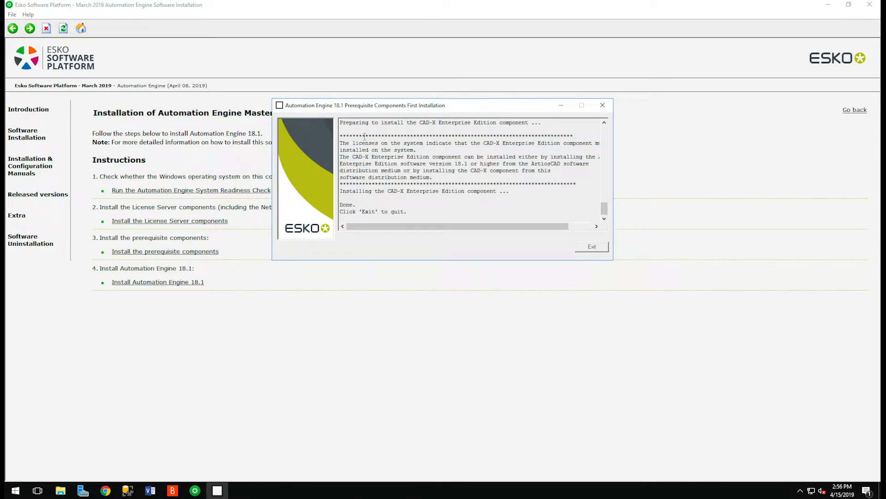
left_click(604, 247)
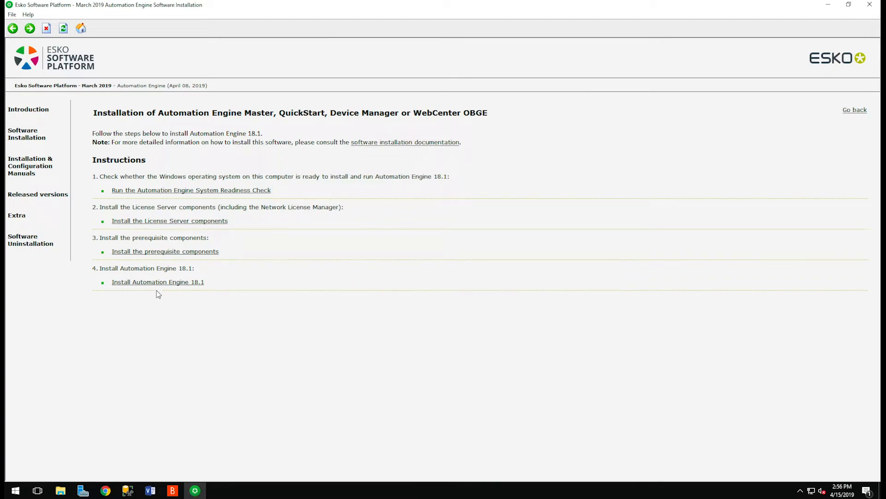
- Start the Automation Engine 18.1 installation wizard, run its system checks and accept the license agreement
left_click(140, 285)
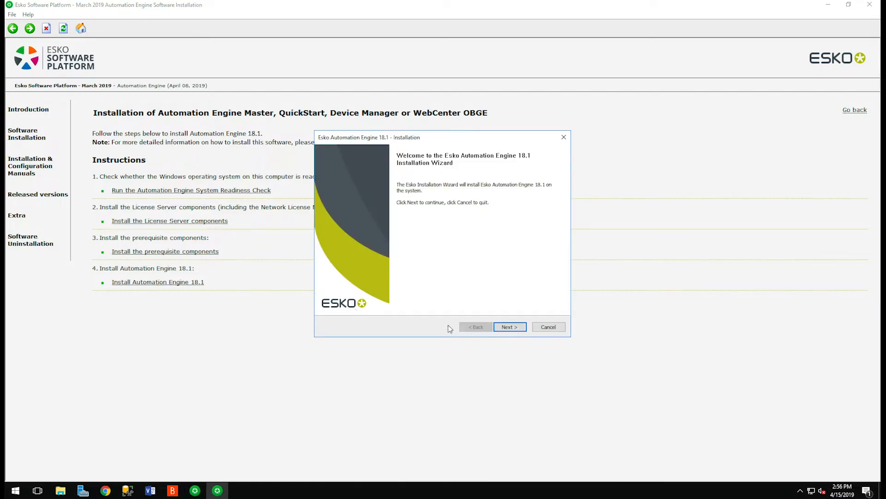
left_click(516, 325)
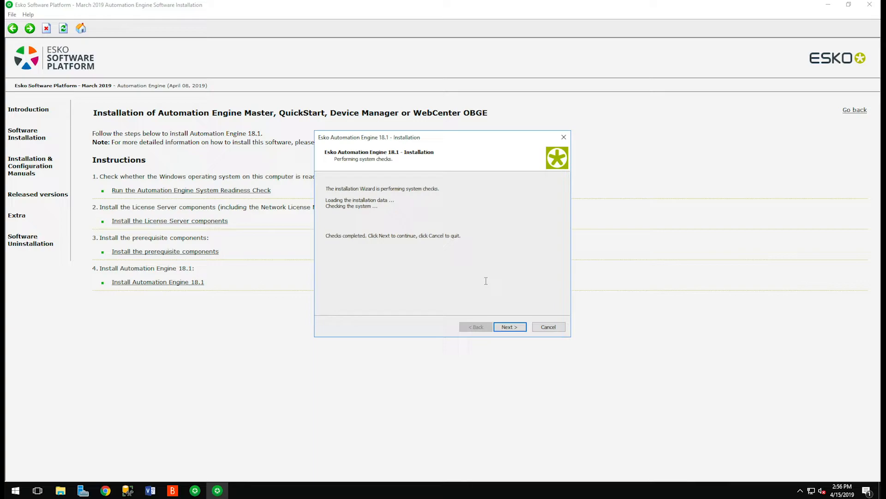
left_click(519, 324)
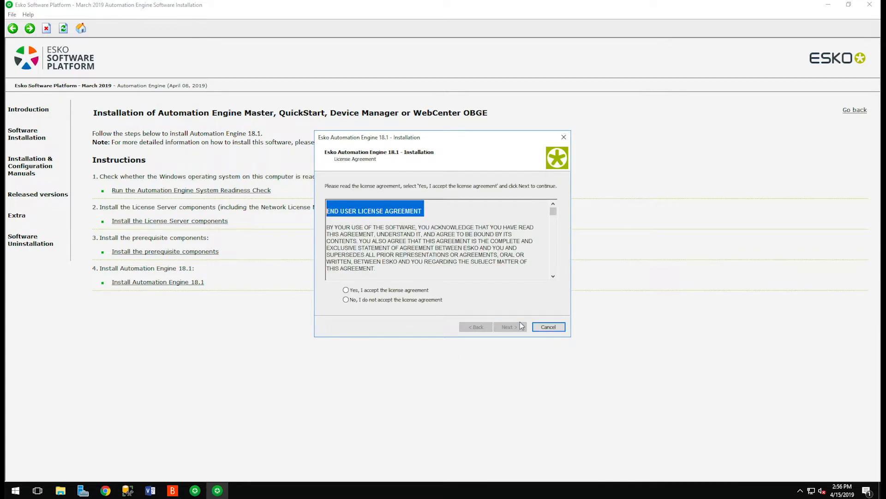
left_click(406, 290)
left_click(509, 326)
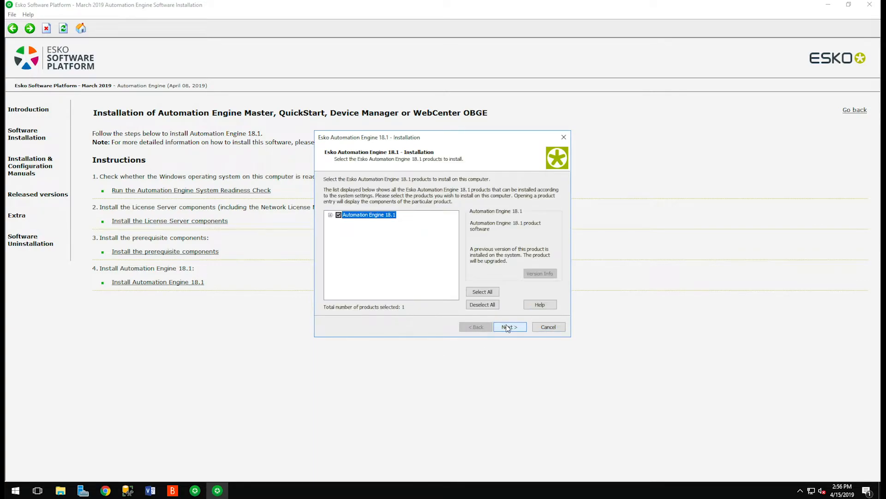
- Review the Automation Engine 18.1 product's components, including Common Components, and continue with the product selected for installation
left_click(330, 214)
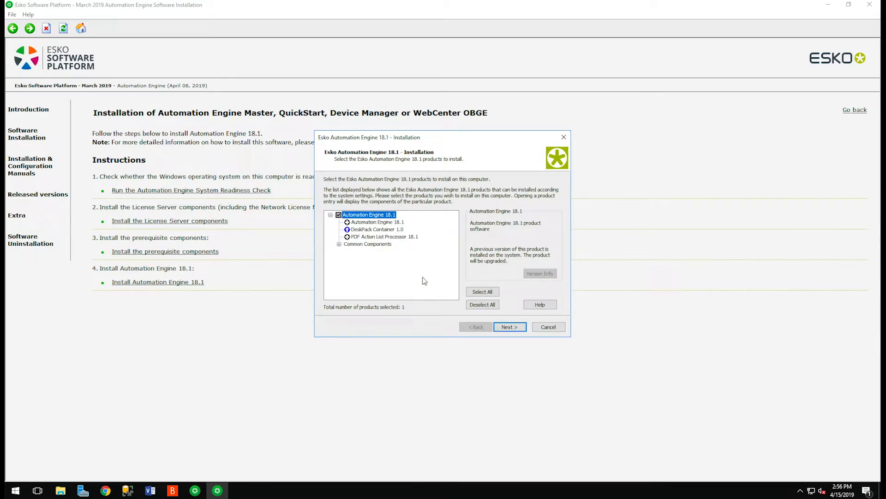
left_click(339, 244)
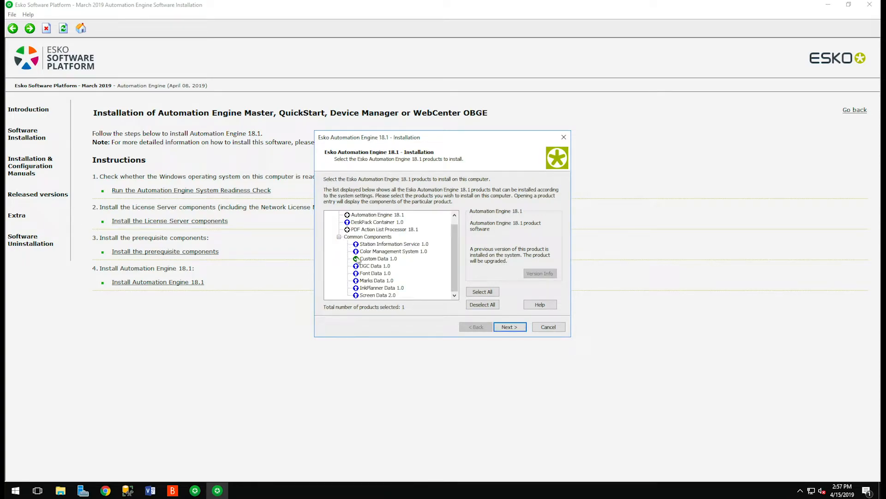
left_click_drag(453, 267, 456, 255)
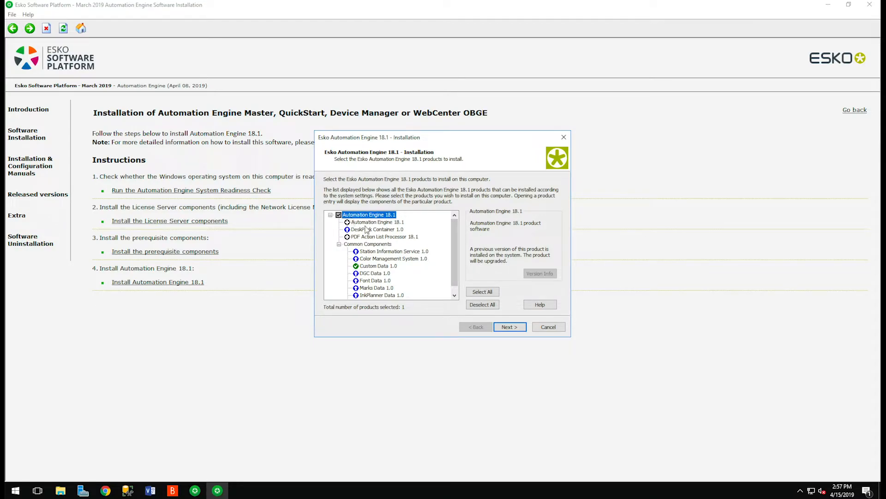
left_click(513, 328)
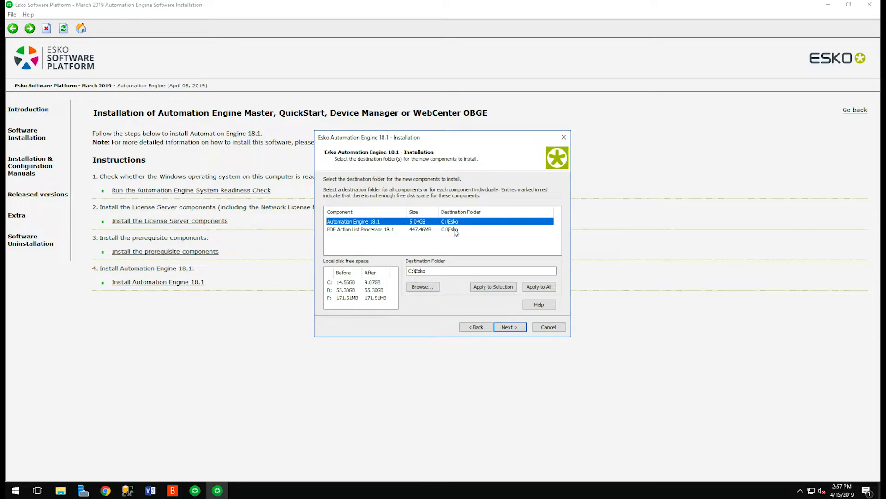
- Look up the Esko folder on the Data (D:) drive in File Explorer, then close the window
left_click(60, 491)
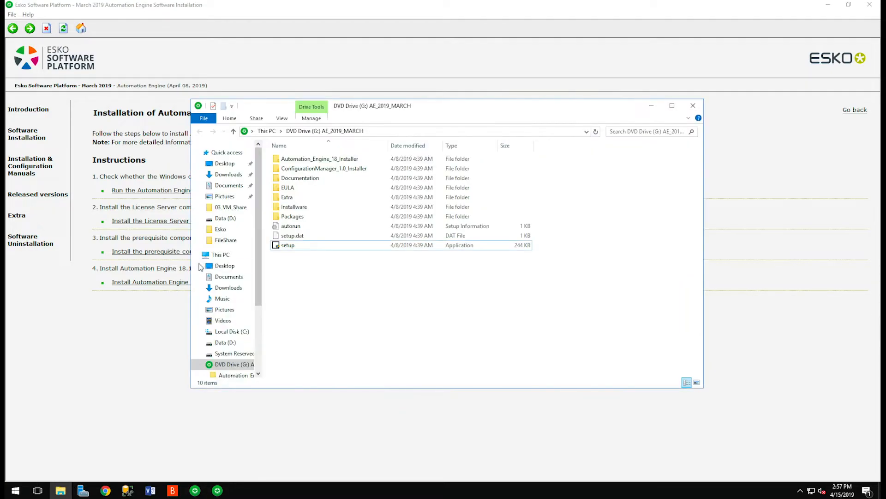
left_click(222, 256)
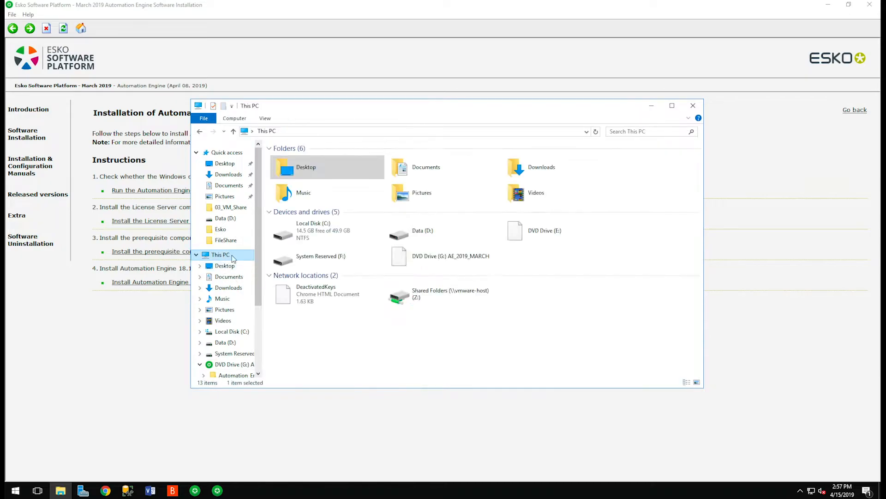
left_click(437, 232)
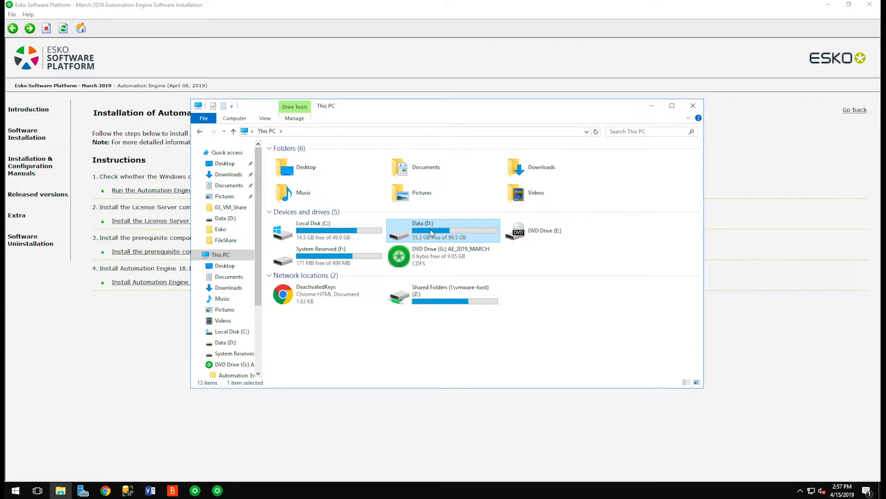
double_click(426, 235)
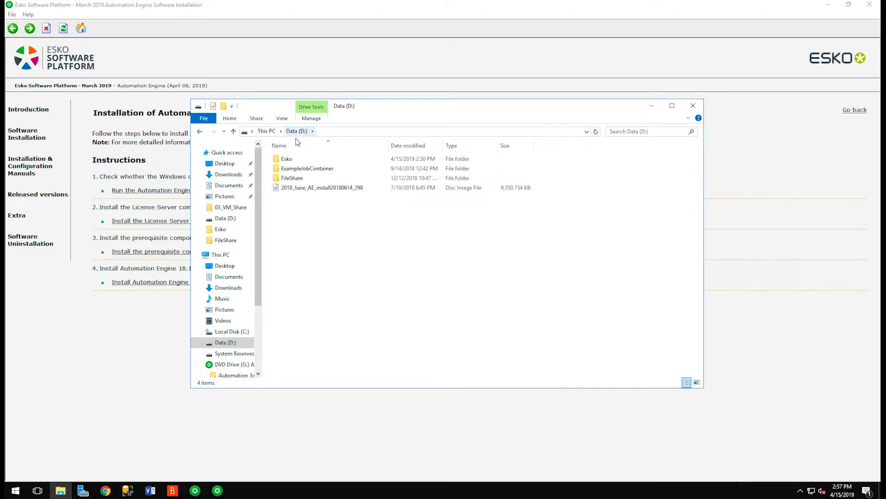
left_click(297, 160)
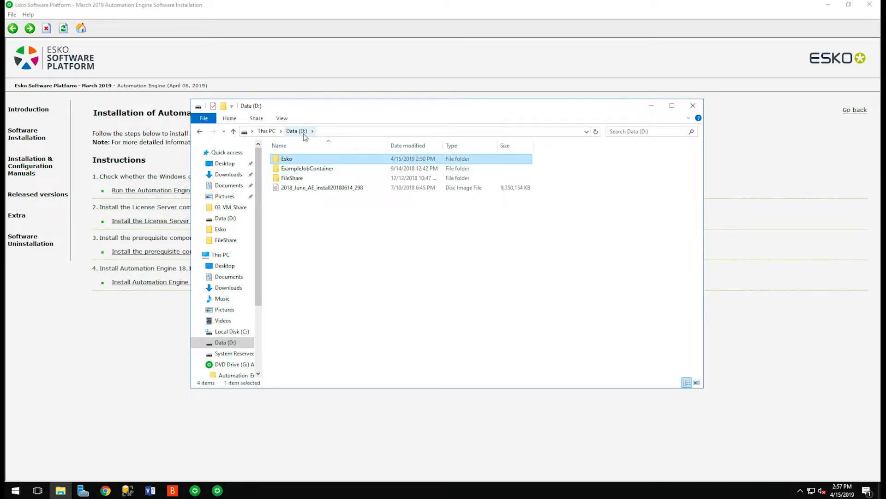
left_click(693, 105)
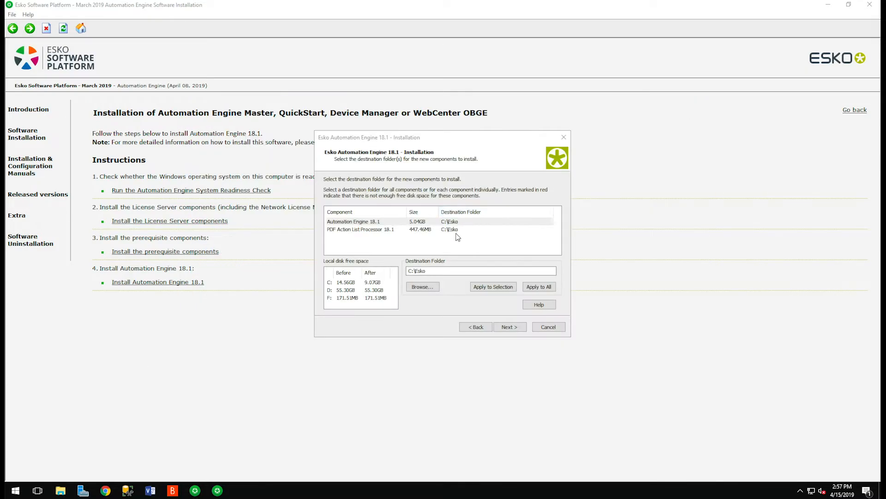
- Set the destination folder to D:\Esko for all new components and continue to the installation summary
left_click_drag(412, 271, 404, 270)
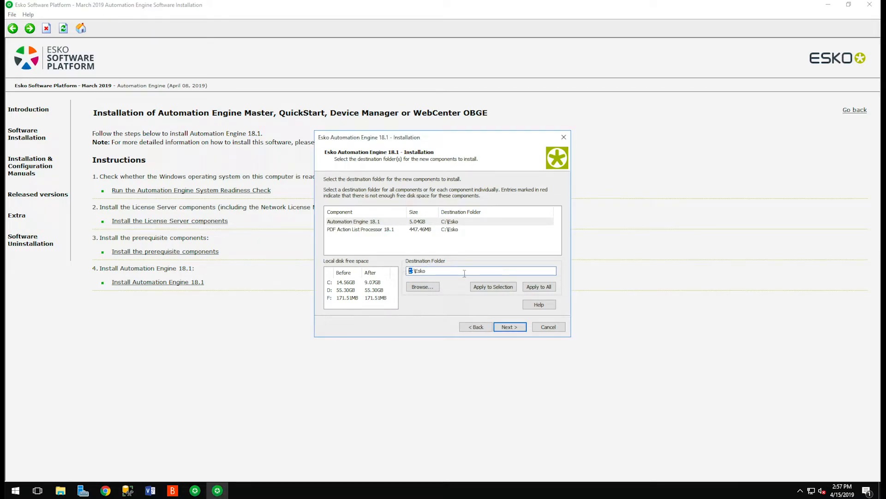
type("D")
left_click(538, 287)
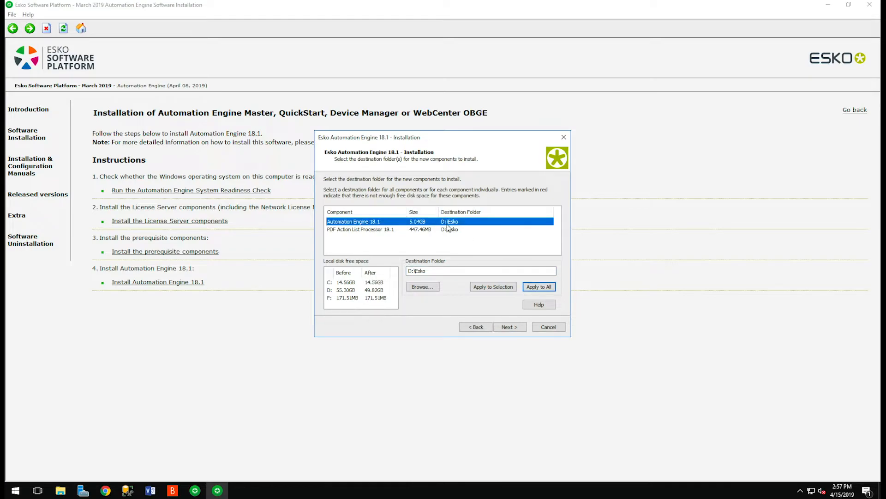
left_click(516, 328)
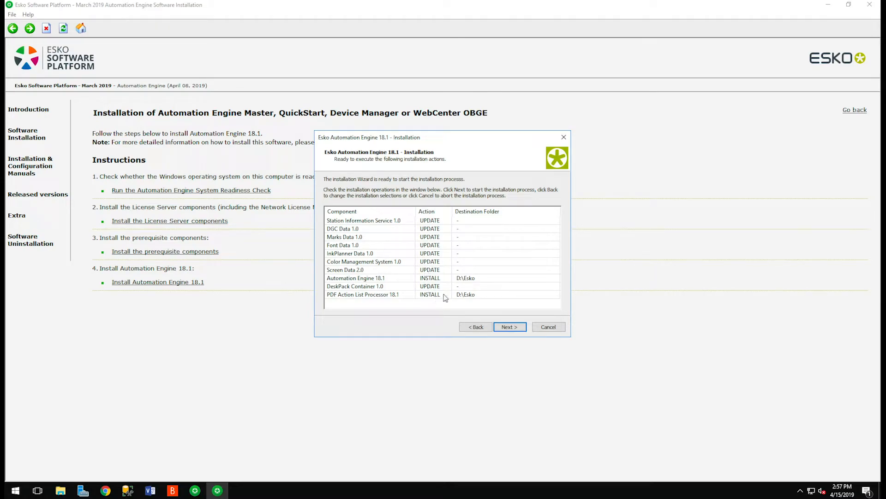
- Run the Automation Engine 18.1 installation, accepting the existing 18.0 backup and continuing past the server stop, and finish the wizard
left_click(514, 328)
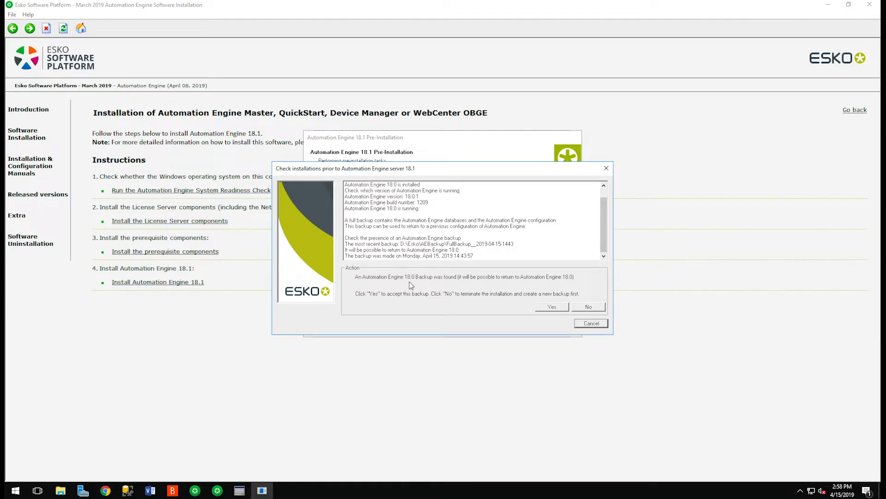
left_click(562, 306)
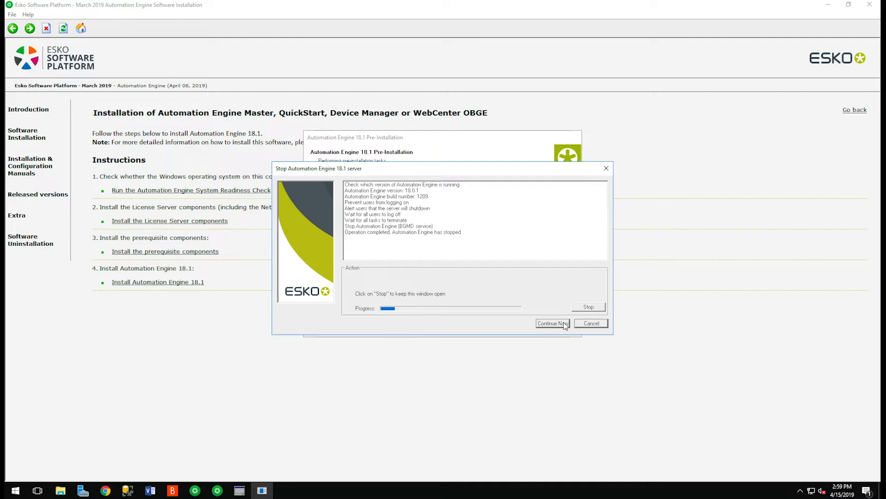
left_click(565, 323)
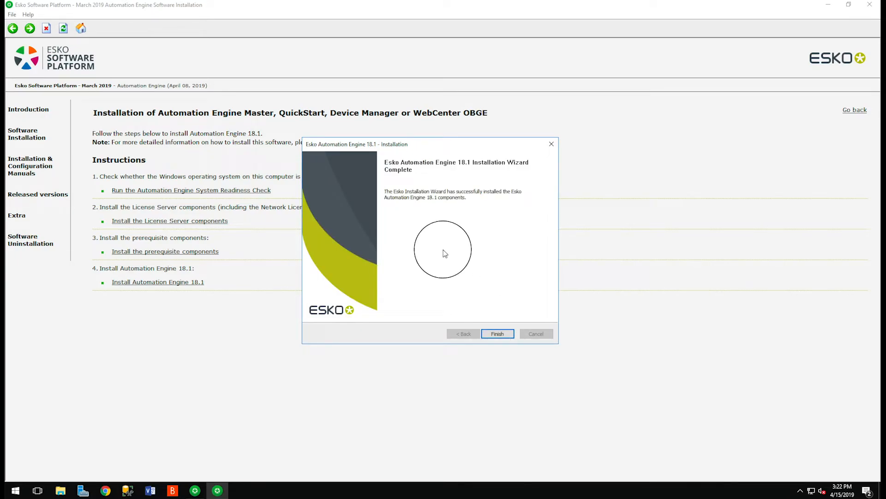
left_click(497, 333)
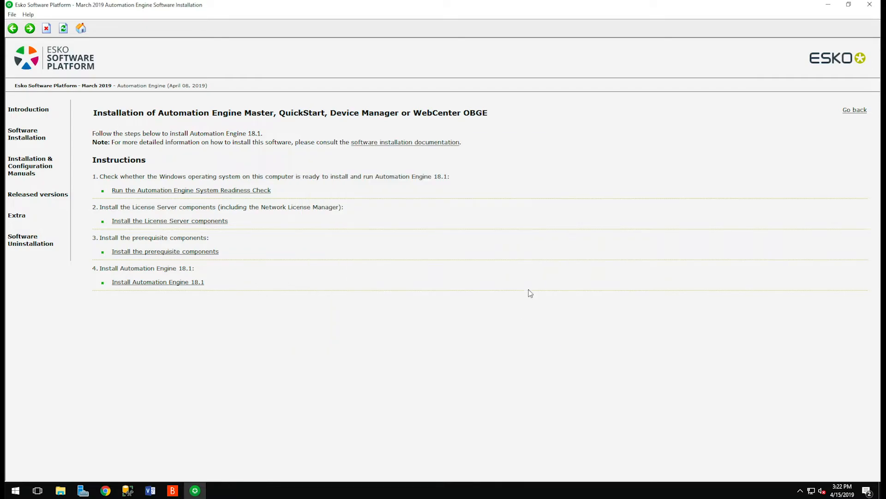
- Open the Automation Engine Client Apps page from the desktop and download the Desktop Client Applications
left_click(829, 6)
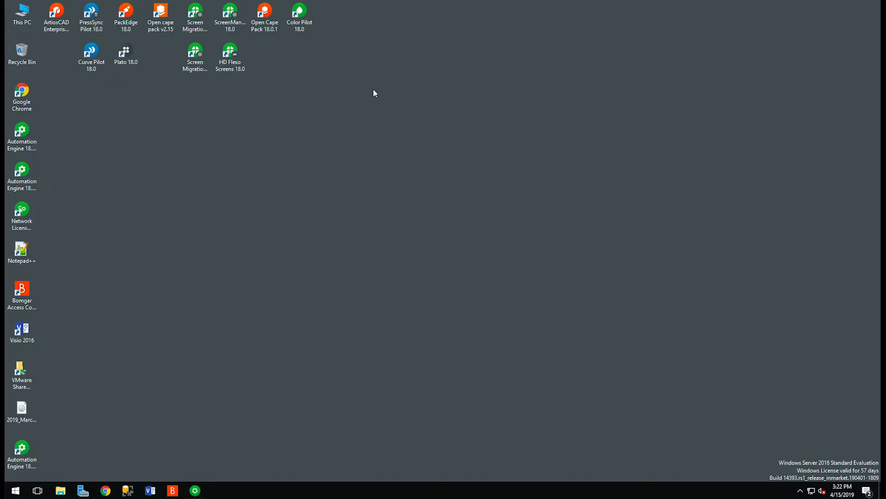
left_click(21, 452)
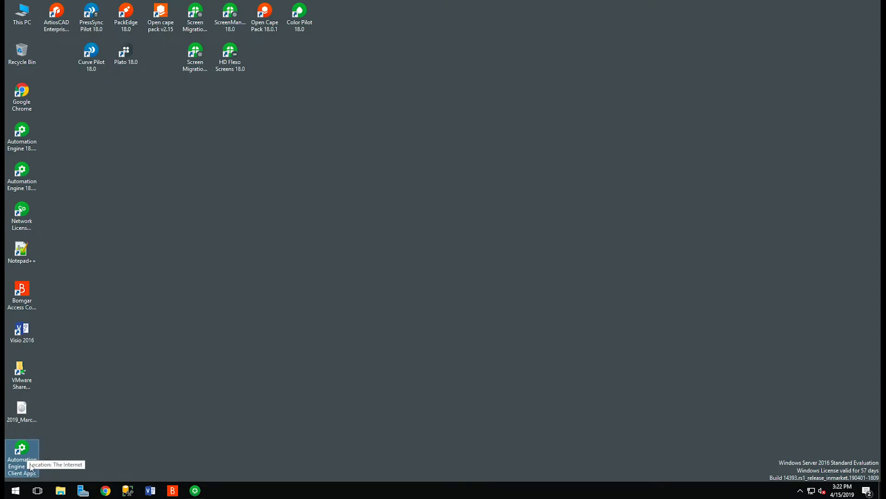
left_click(30, 465)
double_click(20, 449)
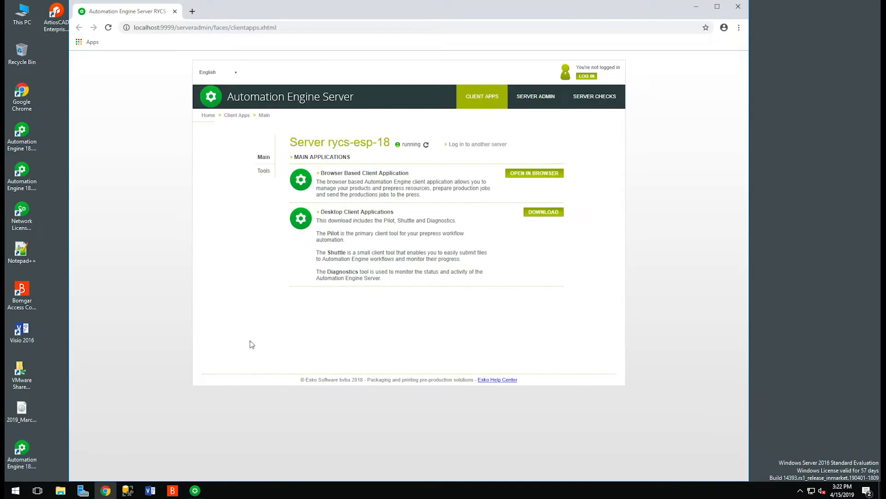
left_click(553, 217)
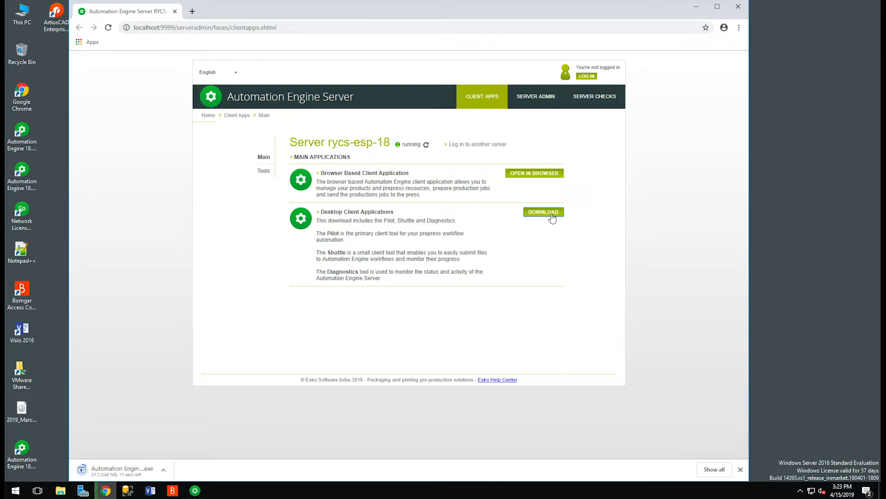
- Log in to Server Admin as bgsystem with the account password, dismiss saving it, check the Status Overview and close the page
left_click(536, 96)
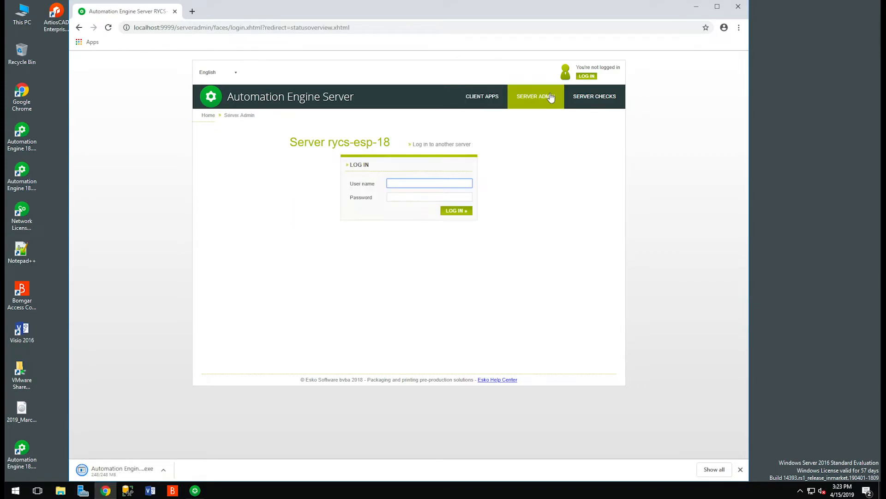
type("bg")
key("Down")
key("Tab")
type("•••••••••")
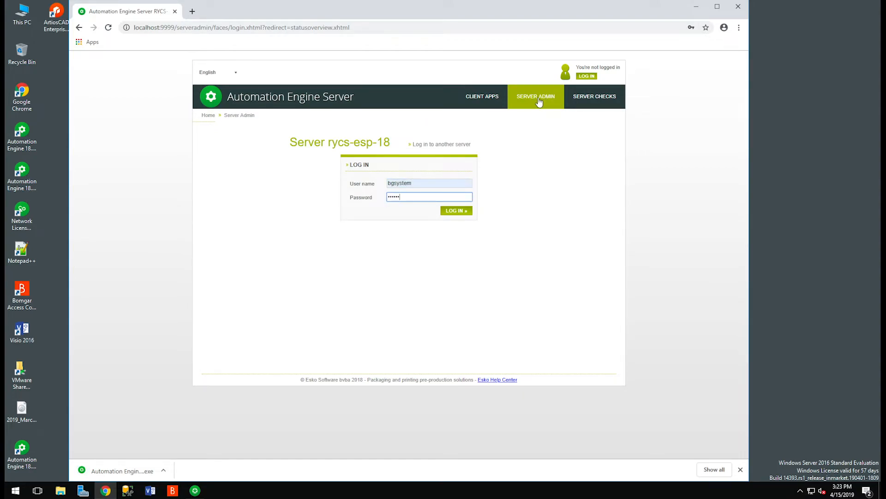
key("Return")
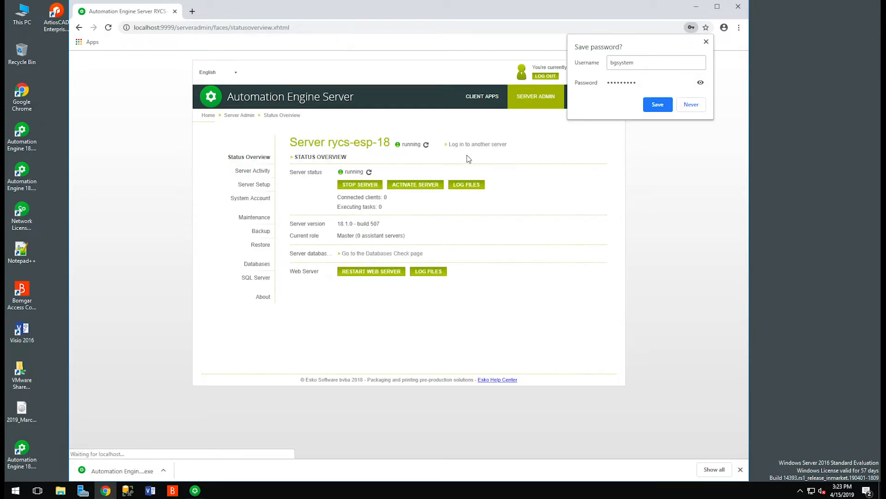
left_click(706, 42)
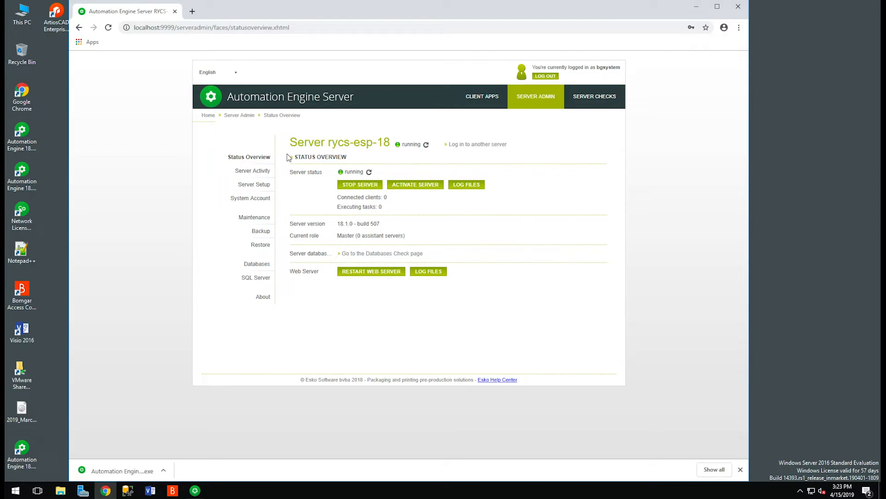
left_click(175, 11)
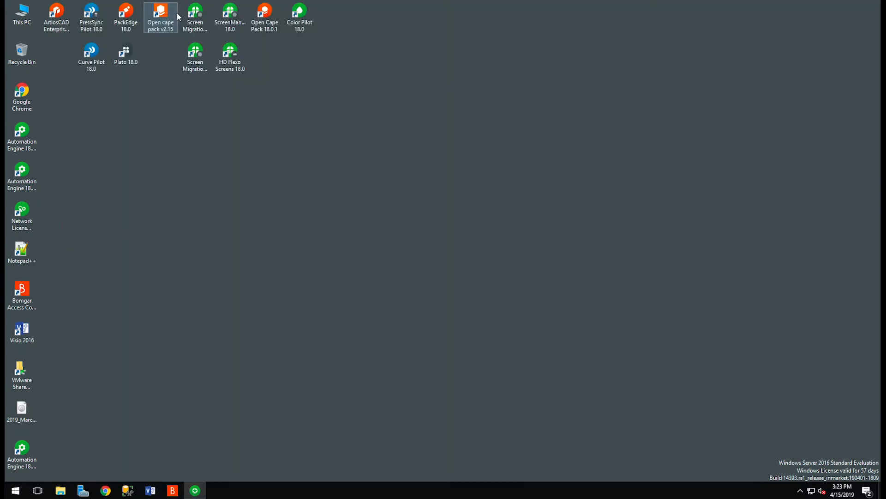
- Run the downloaded Automation Engine Client 18.1 installer from the Downloads folder as administrator and continue to the destination folder page
left_click(69, 490)
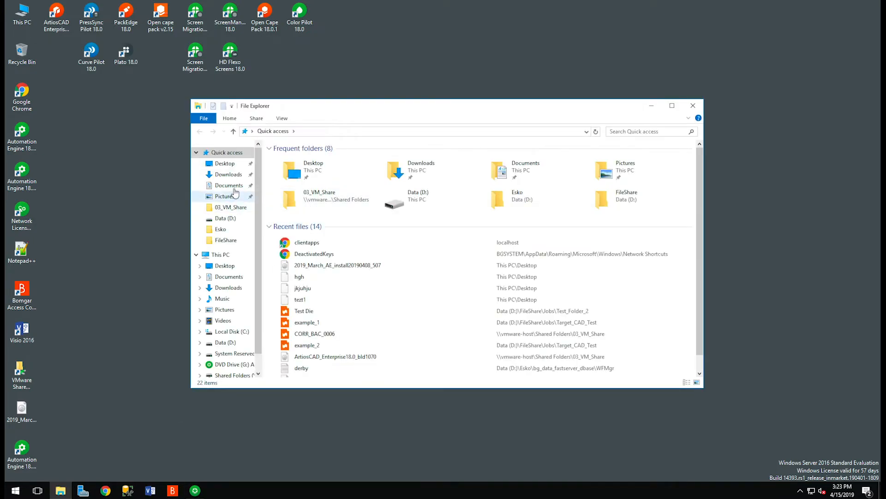
left_click(228, 174)
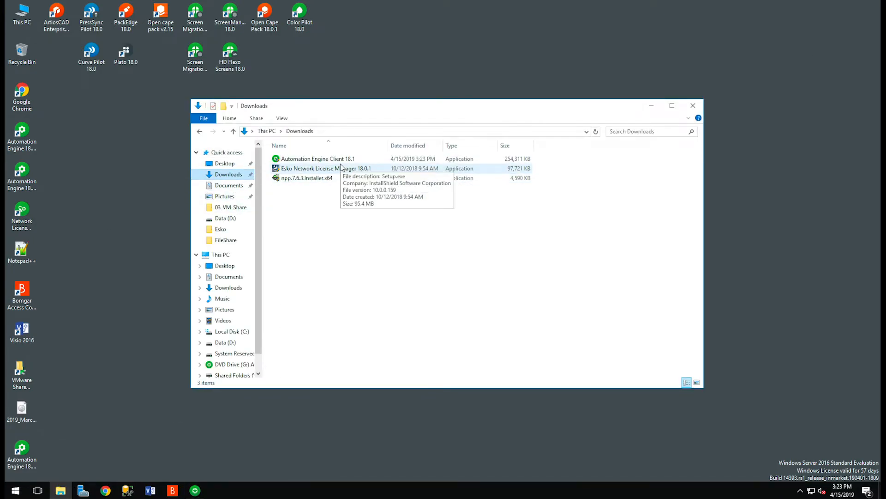
left_click(345, 159)
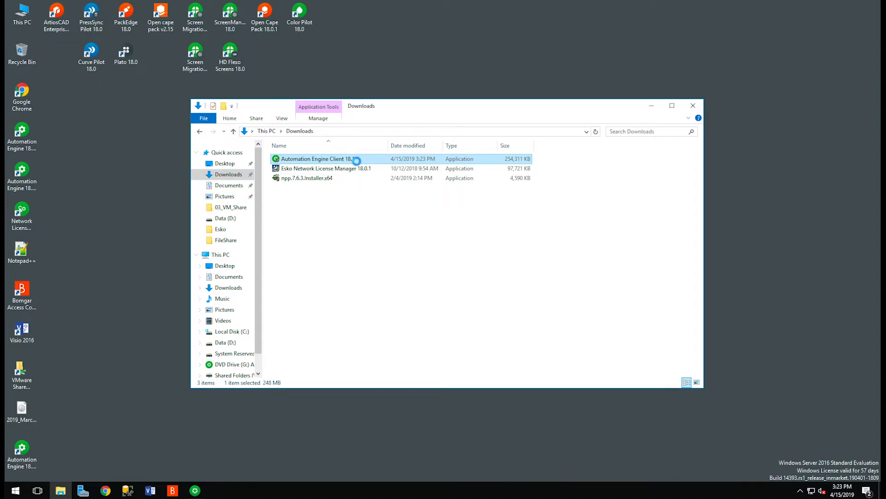
right_click(357, 163)
left_click(368, 175)
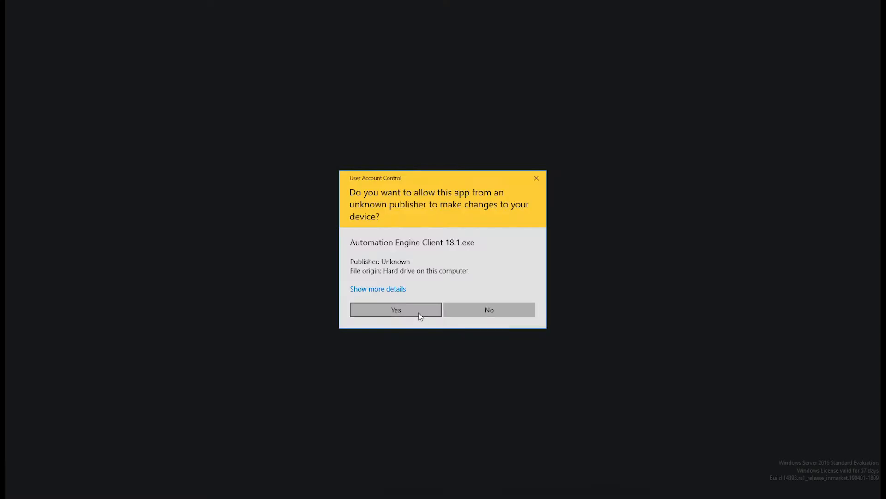
left_click(396, 309)
left_click(509, 327)
left_click(510, 326)
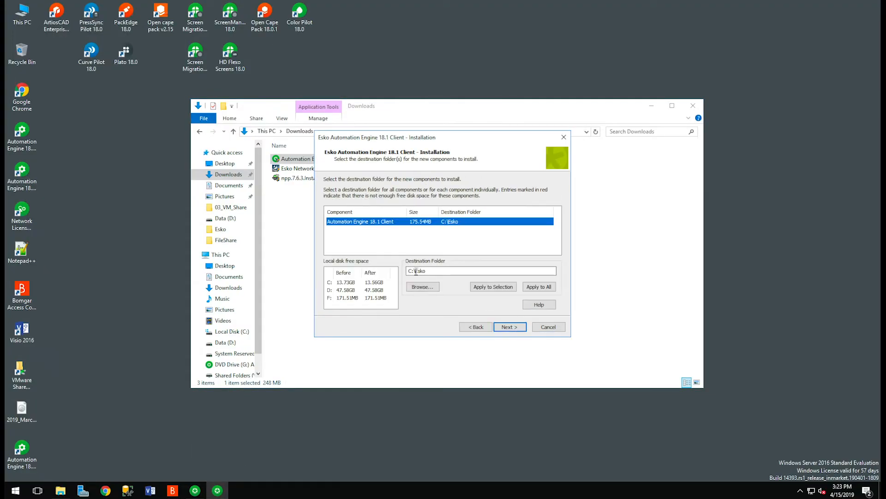
- Set the destination folder to D:\Esko for all components, install the Automation Engine 18.1 Client and finish the wizard
left_click(412, 271)
key("BackSpace")
type("D")
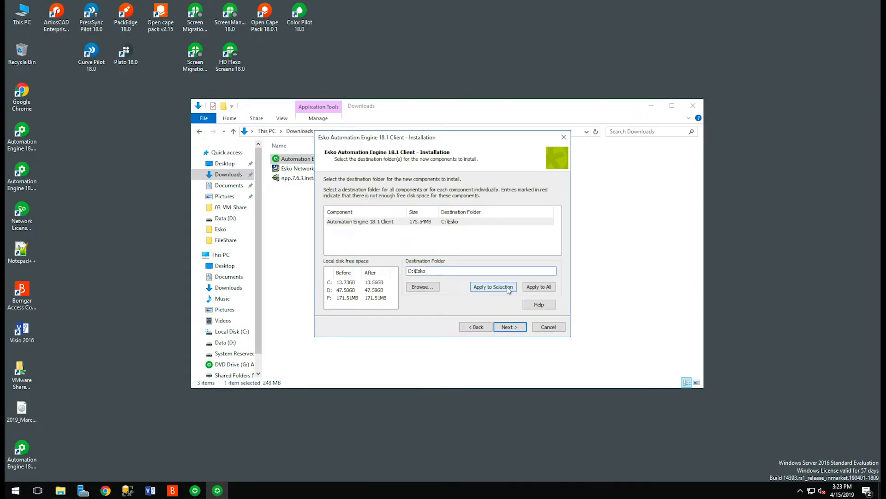
left_click(544, 287)
left_click(515, 327)
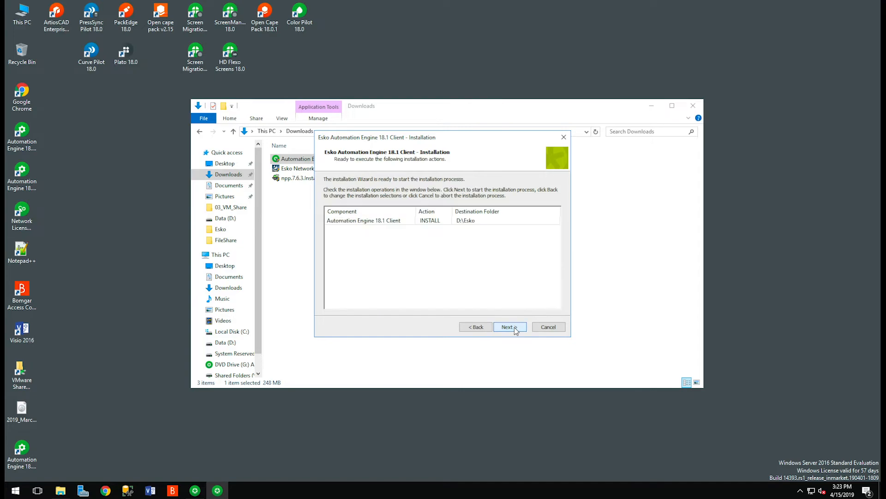
left_click(510, 326)
left_click(492, 268)
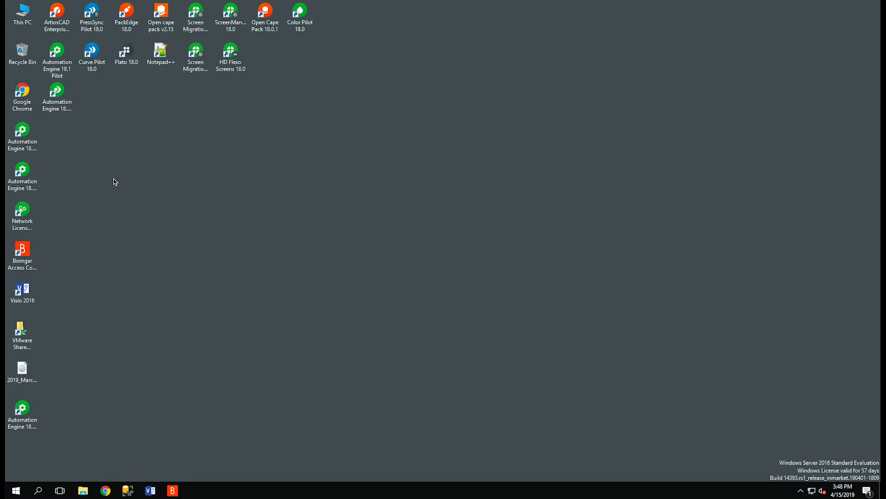
- Try to log in to the server from Automation Engine 18.0 Pilot with the account password, and cancel the logon
left_click(21, 140)
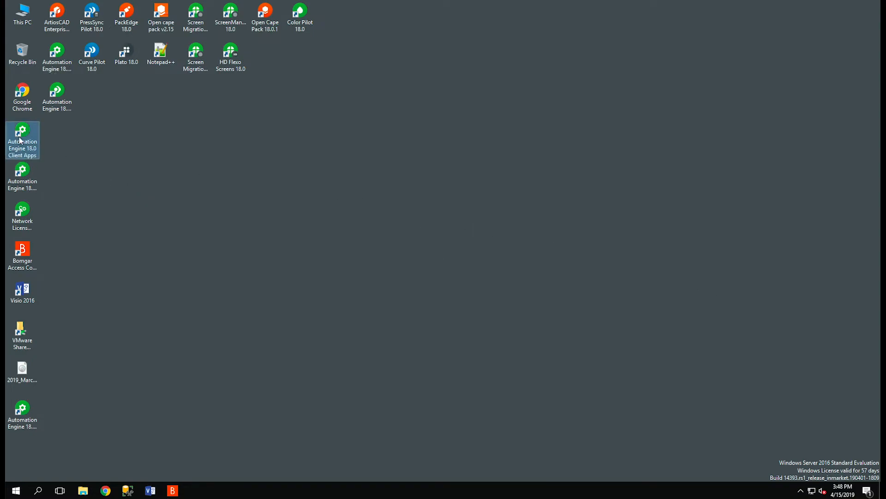
left_click(24, 172)
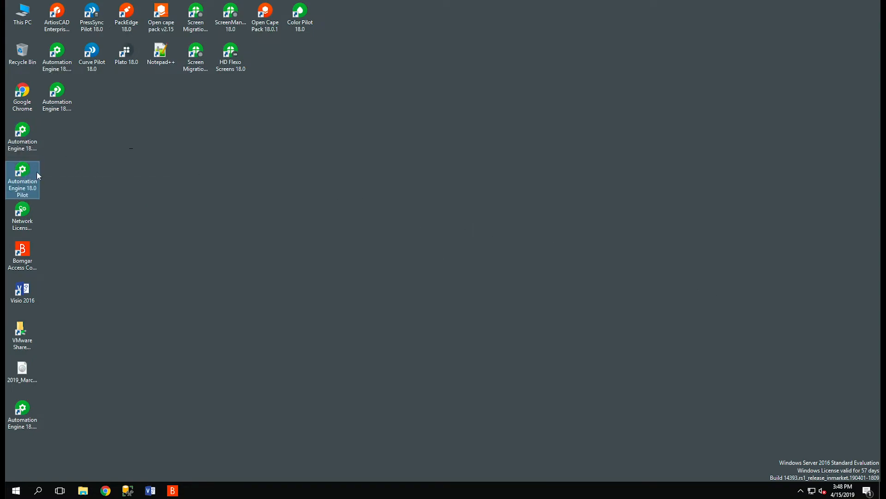
double_click(25, 196)
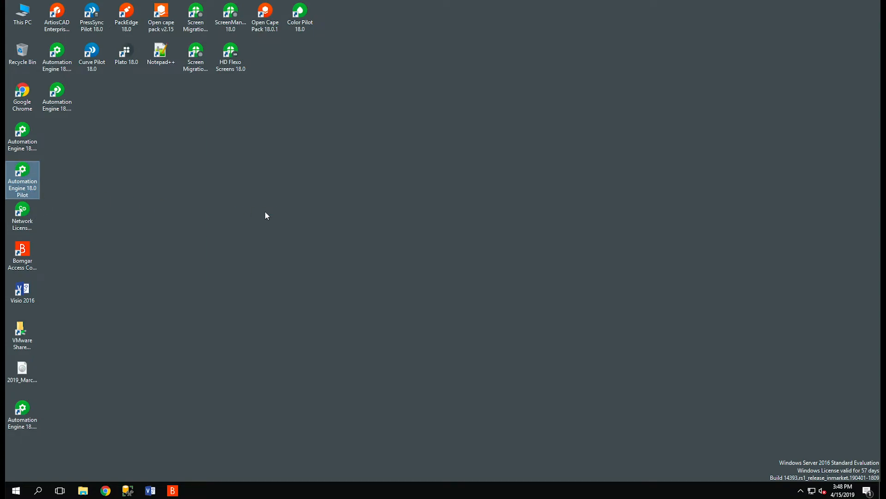
type("***")
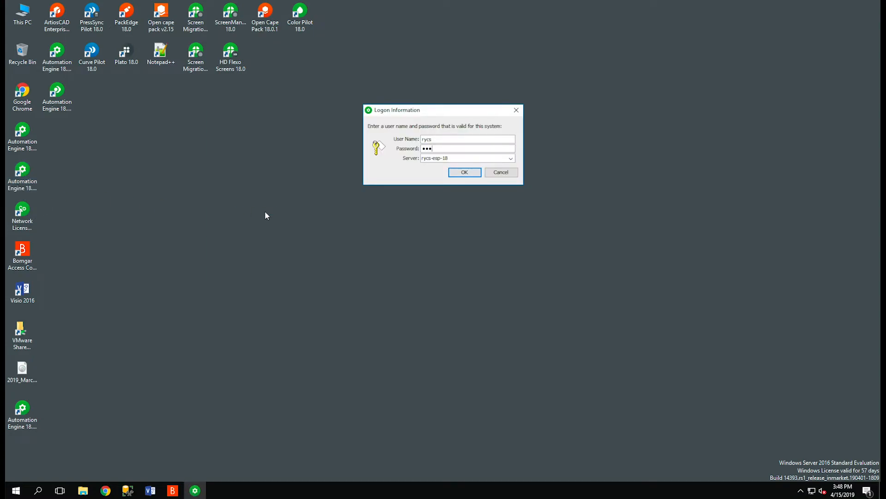
key("Return")
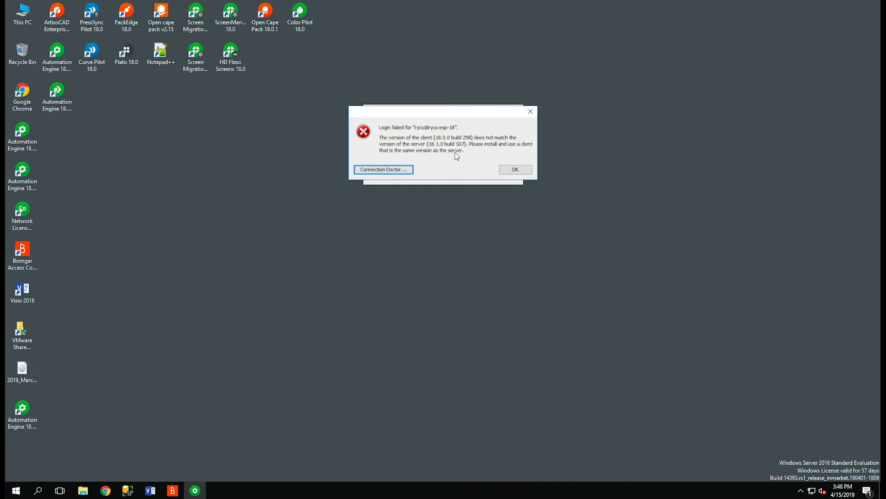
left_click(512, 170)
left_click(502, 173)
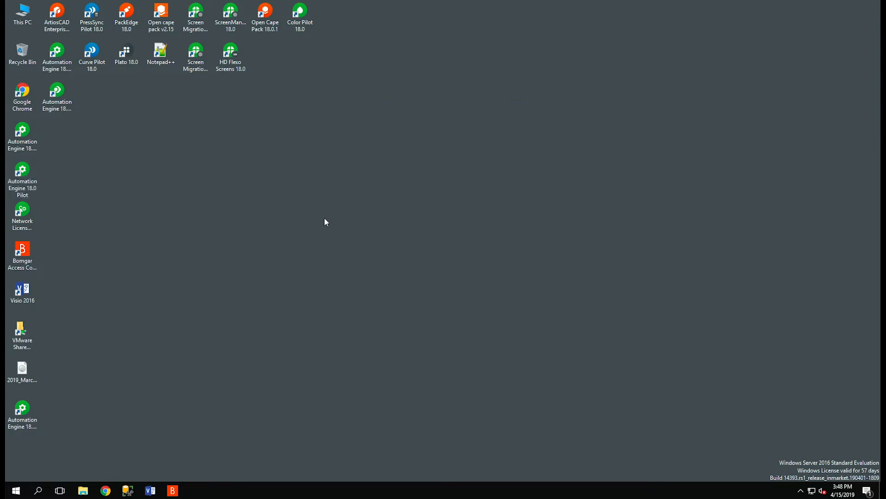
- Move the Automation Engine 18.0 Pilot and Client Apps shortcuts to the Recycle Bin and put the new client shortcuts in their place
double_click(29, 184)
left_click_drag(29, 185, 22, 51)
left_click(25, 133)
mouse_move(25, 133)
left_mouse_down()
mouse_move(22, 52)
mouse_move(29, 141)
left_mouse_up()
left_click(58, 57)
left_click_drag(53, 97, 29, 152)
left_click(29, 152)
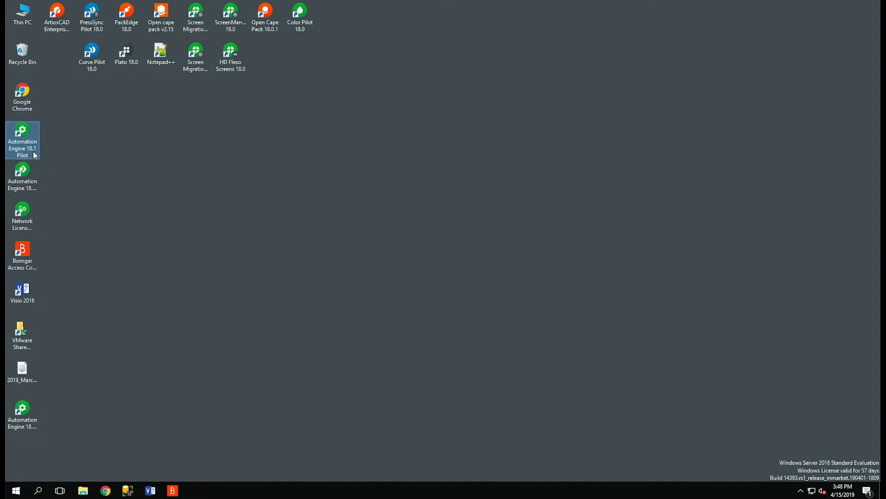
- Log in to Automation Engine 18.1 Pilot with the account password, check the containers and tasks, and close it
double_click(32, 156)
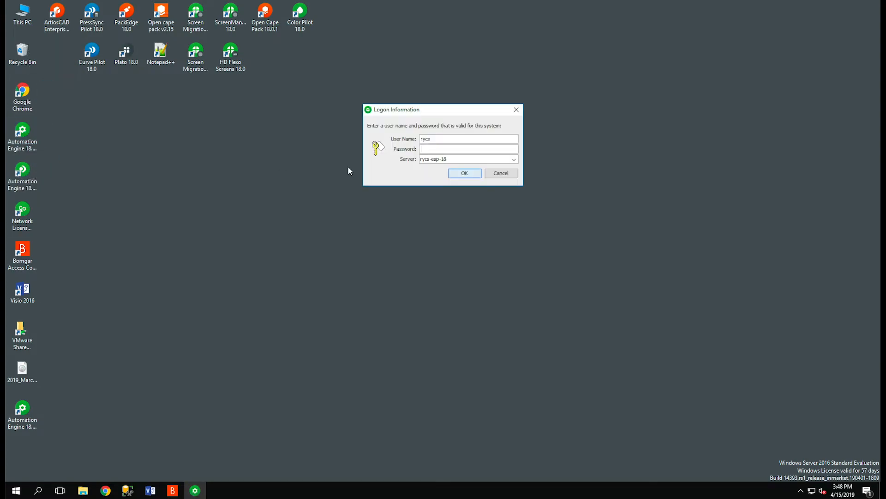
type("••••")
key("Return")
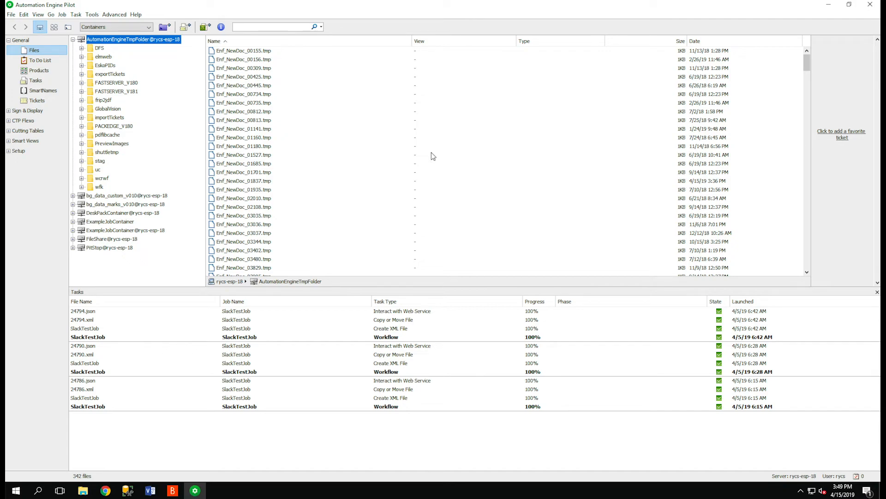
left_click(871, 4)
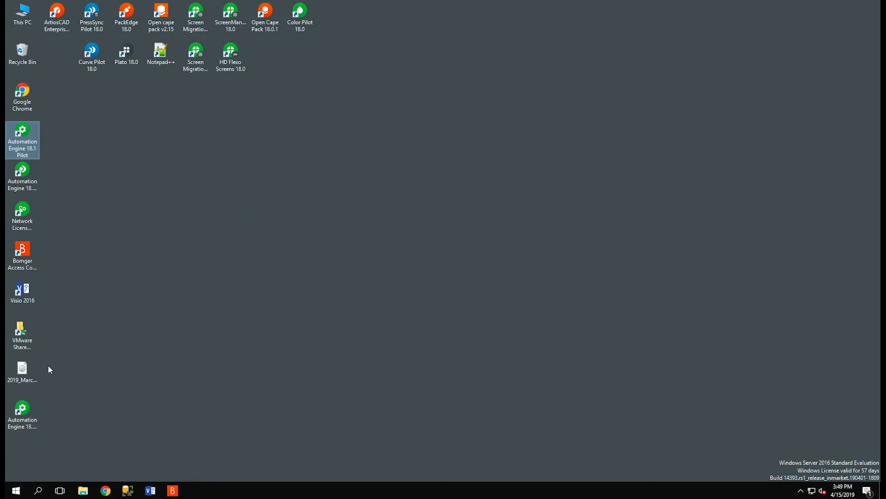
- Mount the March 2019 installer image, run its setup as administrator in English and open the software uninstallation page
double_click(27, 369)
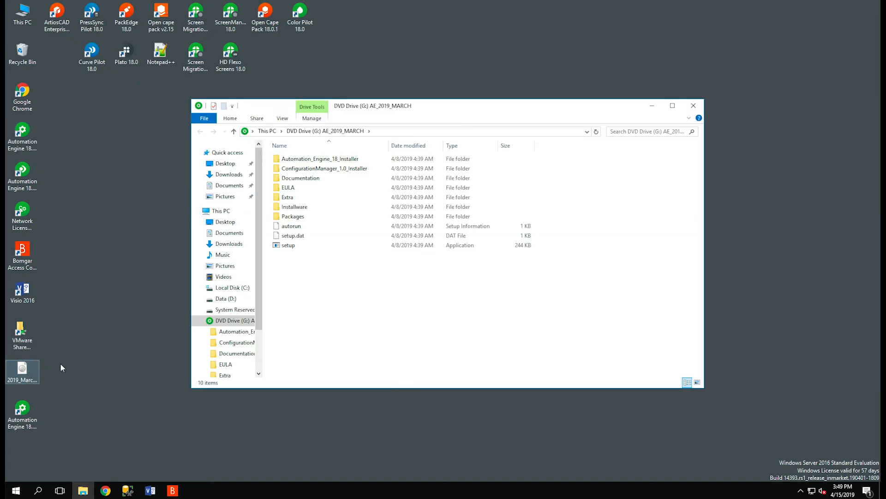
right_click(292, 245)
left_click(320, 267)
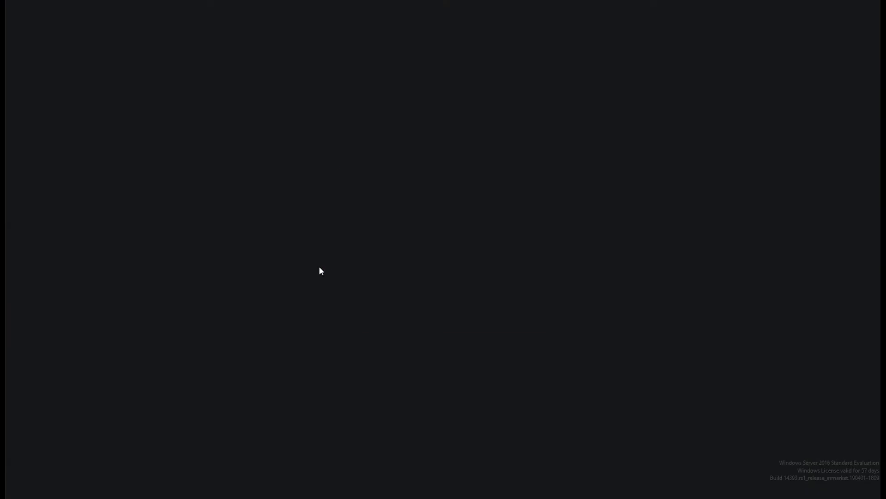
left_click(431, 313)
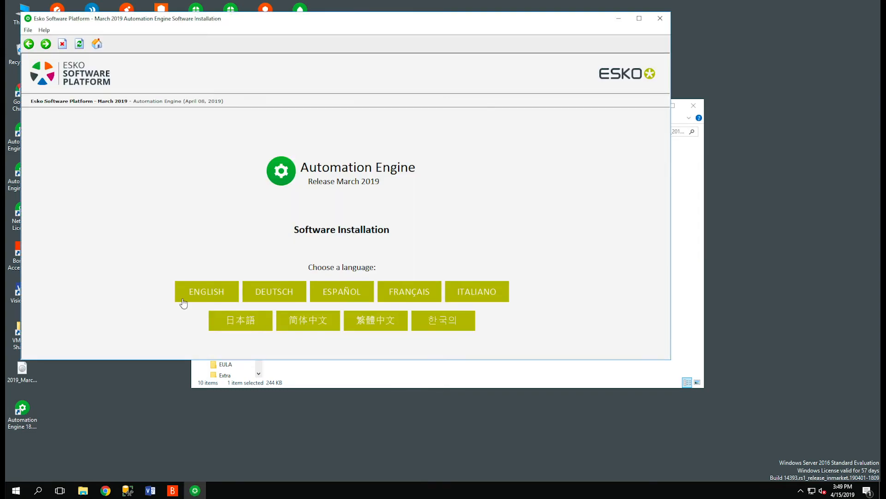
left_click(184, 300)
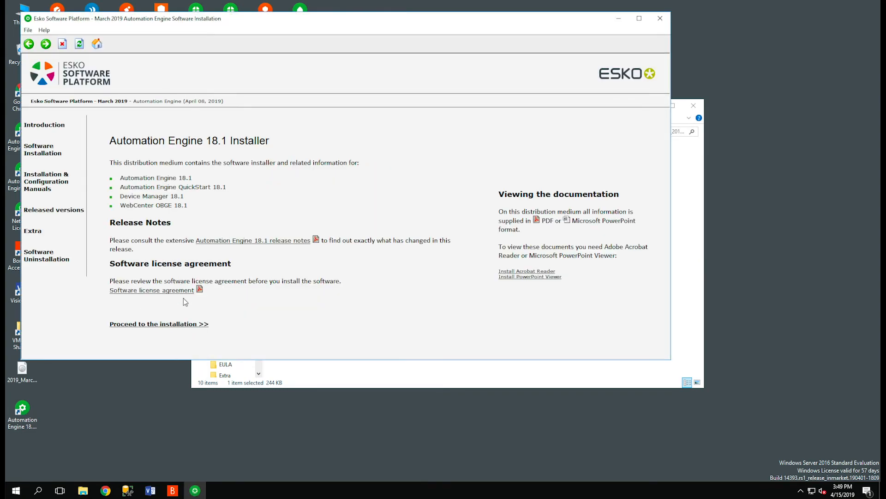
left_click(56, 258)
scroll(214, 241, "down", 3)
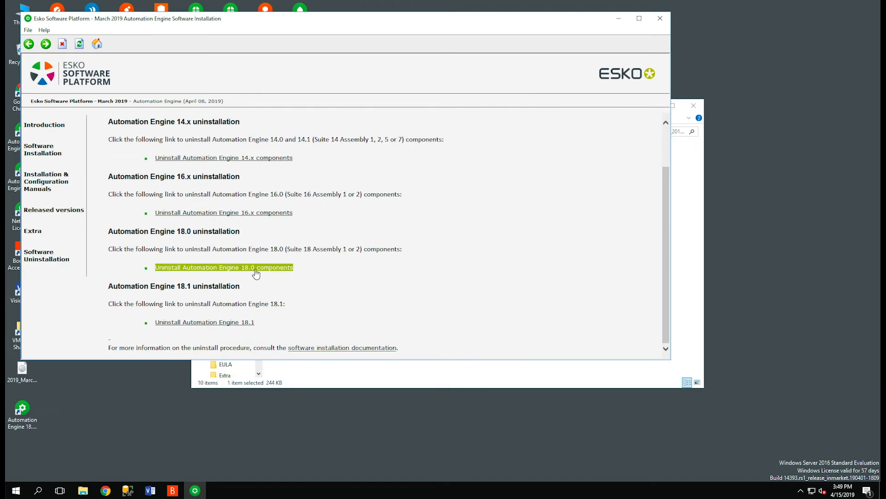
- Start uninstalling the Automation Engine 18.0 components with all listed components selected, and confirm their removal
left_click(256, 272)
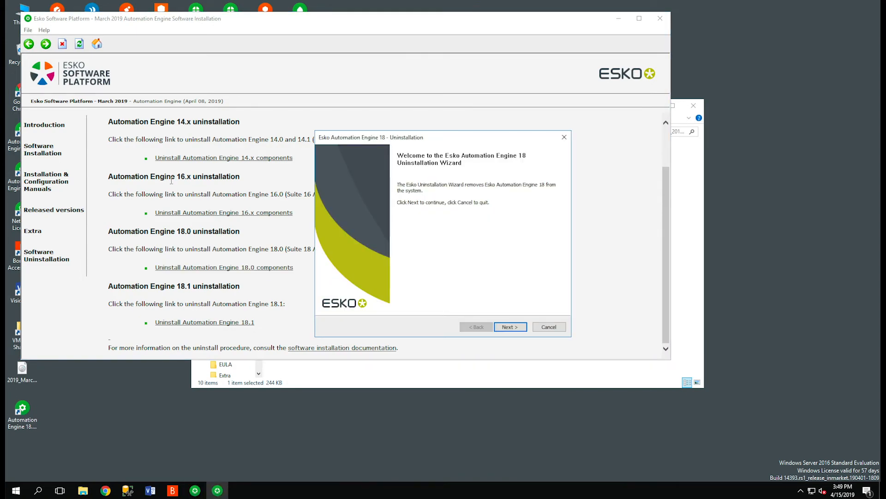
left_click(518, 327)
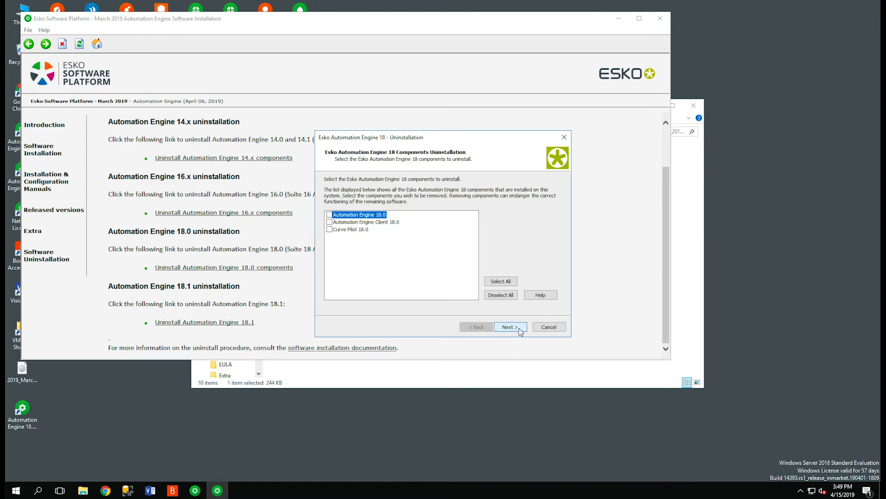
left_click(514, 282)
left_click(513, 327)
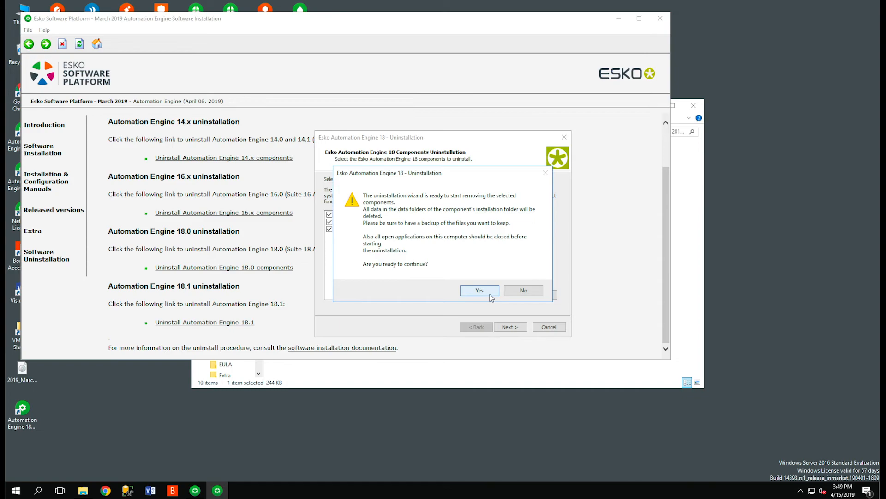
left_click(480, 291)
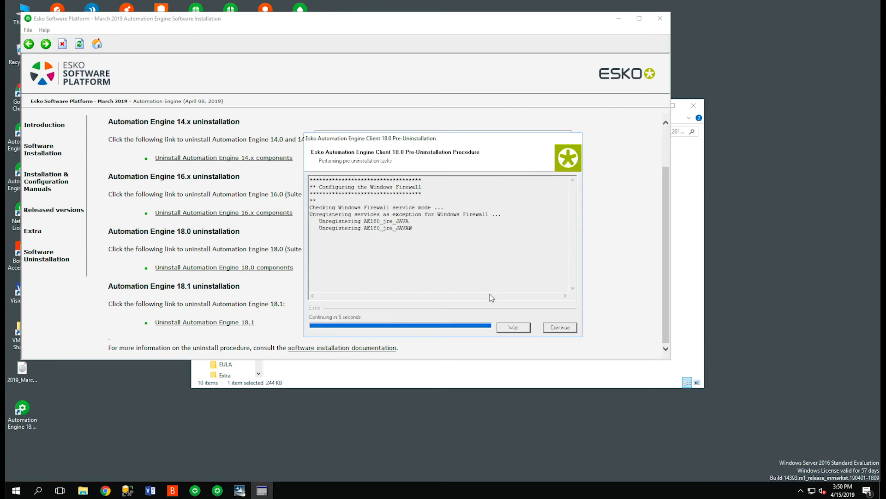
- Continue through the uninstallation notices for each 18.0 component, finish the wizard and close the software installation window
left_click(459, 283)
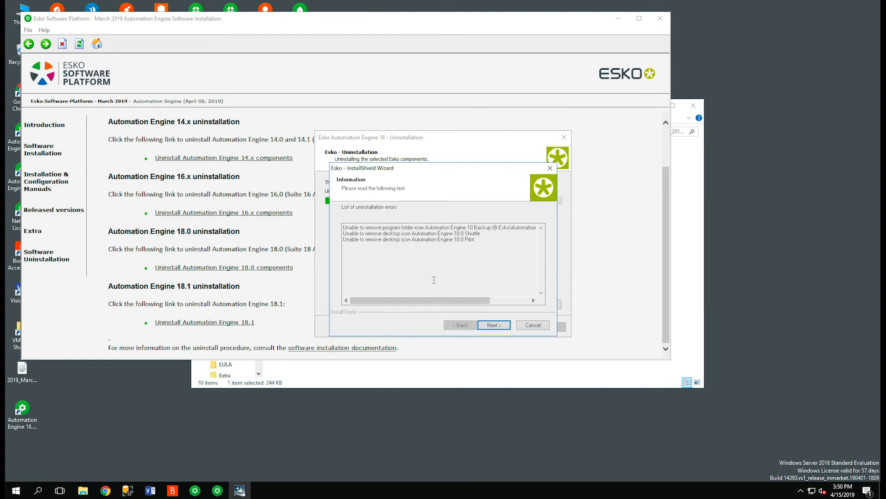
left_click(497, 326)
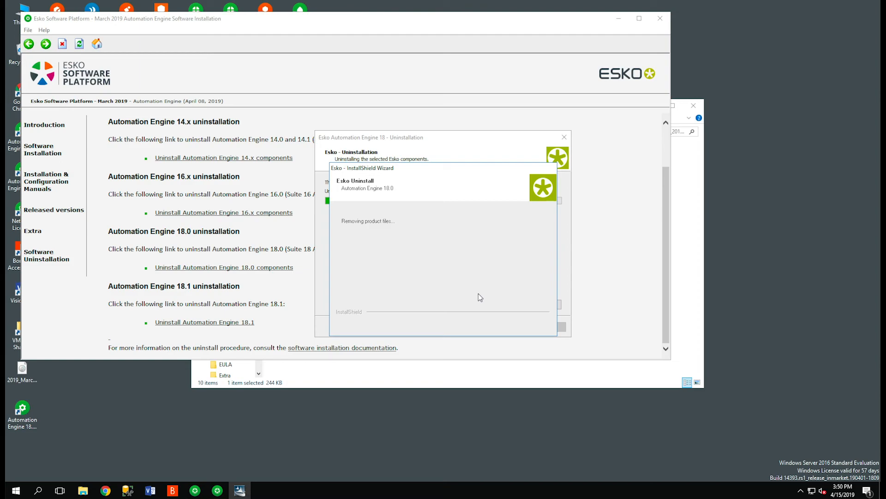
left_click(439, 281)
left_click(502, 325)
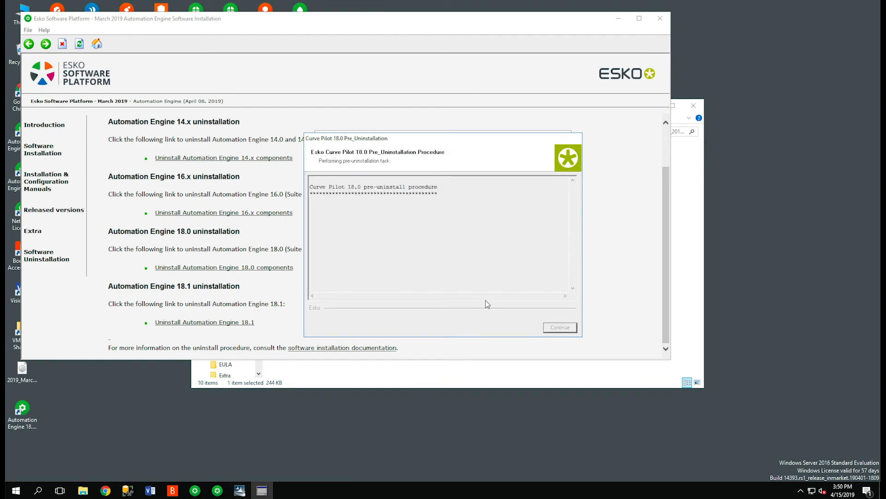
left_click(558, 327)
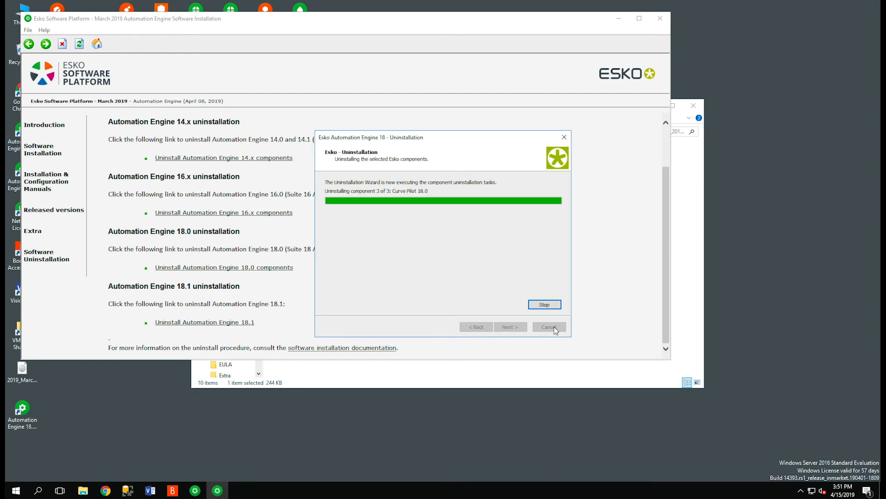
left_click(520, 328)
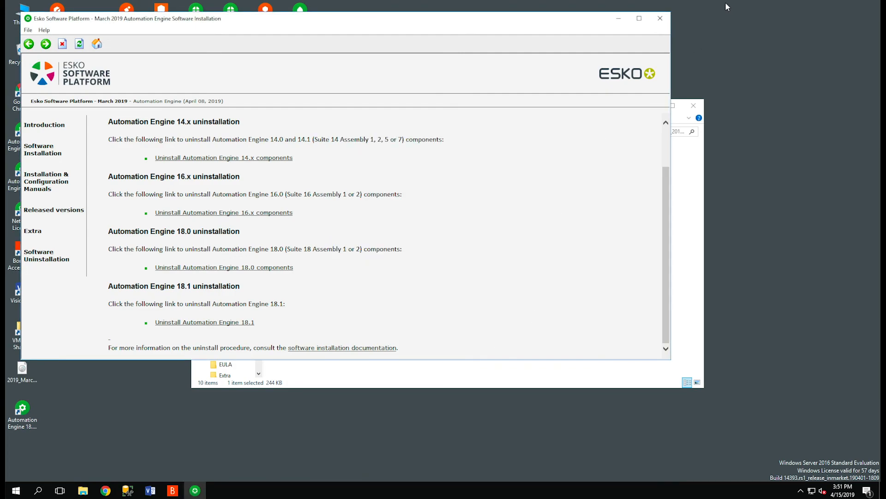
left_click(660, 19)
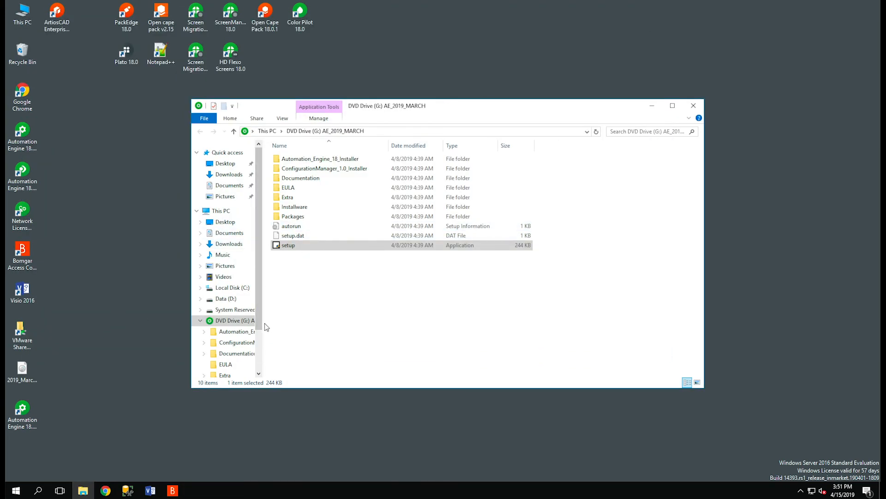
- Eject the mounted AE_2019_MARCH installation disc and empty the Recycle Bin
right_click(239, 322)
left_click(278, 396)
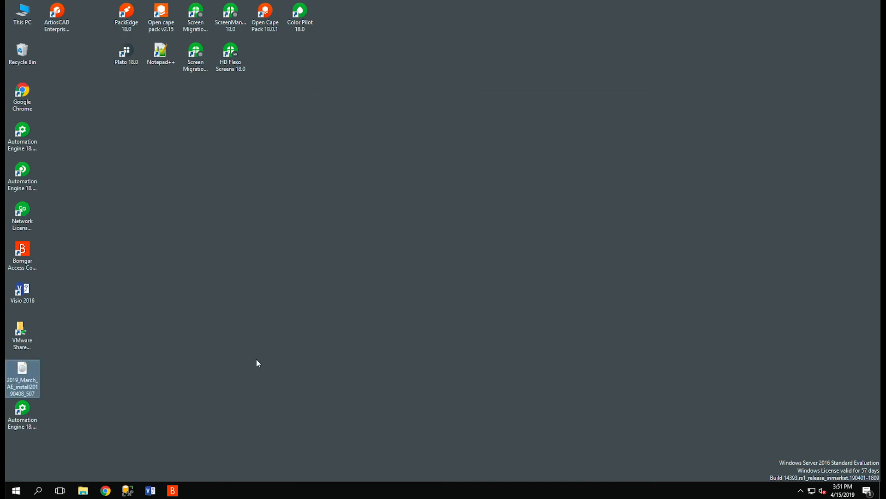
left_click_drag(33, 380, 20, 55)
right_click(25, 54)
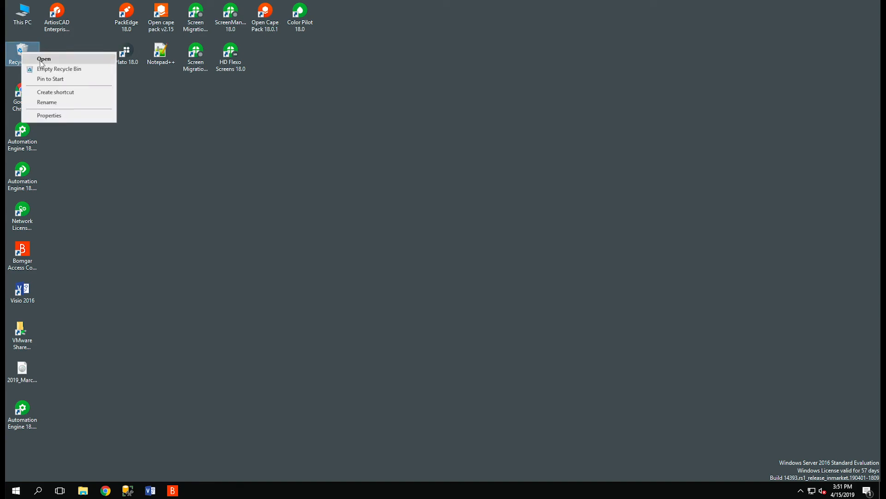
left_click(69, 67)
left_click(479, 251)
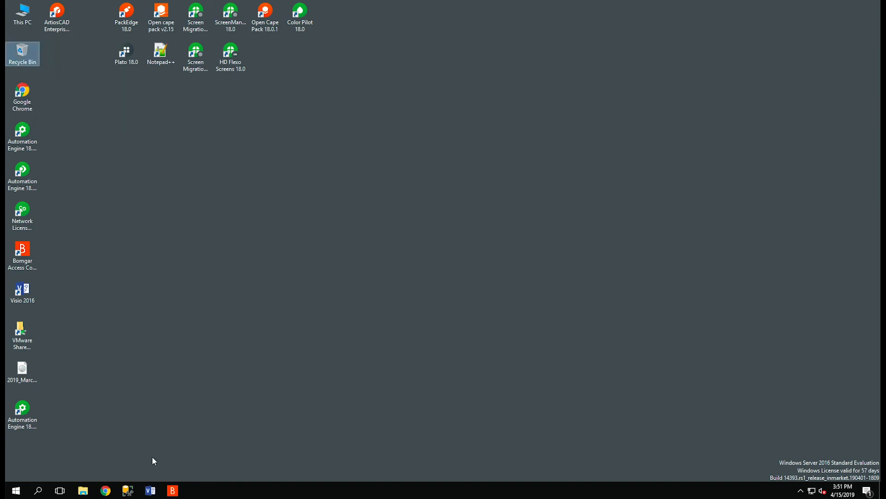
- Open File Explorer and display the drives under This PC
left_click(82, 491)
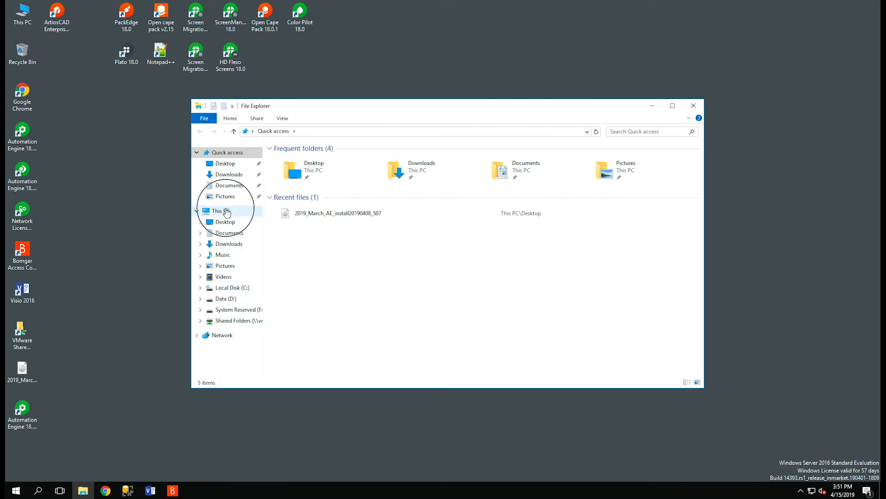
left_click(226, 211)
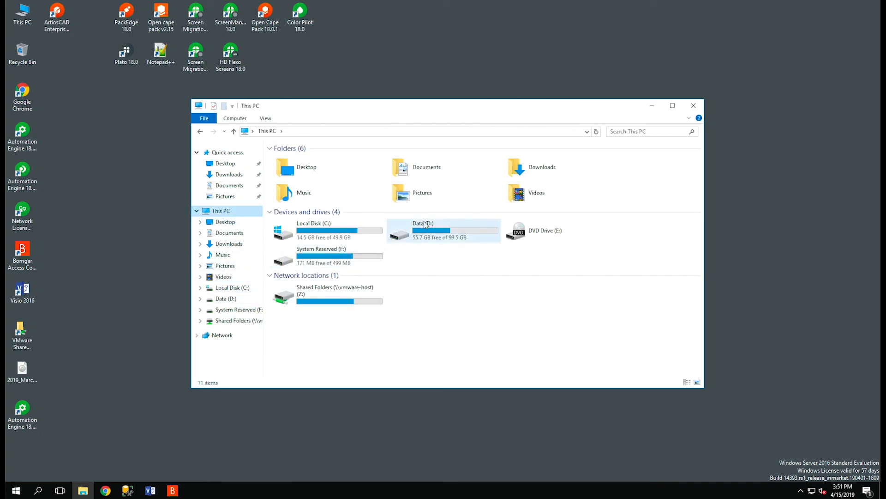